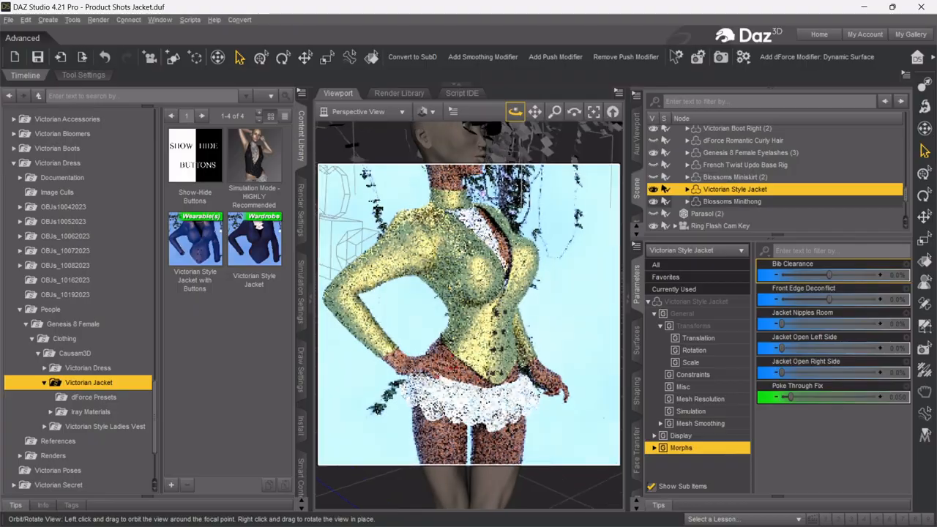
- Hide the body of the Genesis 8.1 Female figure with the Character - Nearly Not There script
left_click_drag(558, 112, 558, 84)
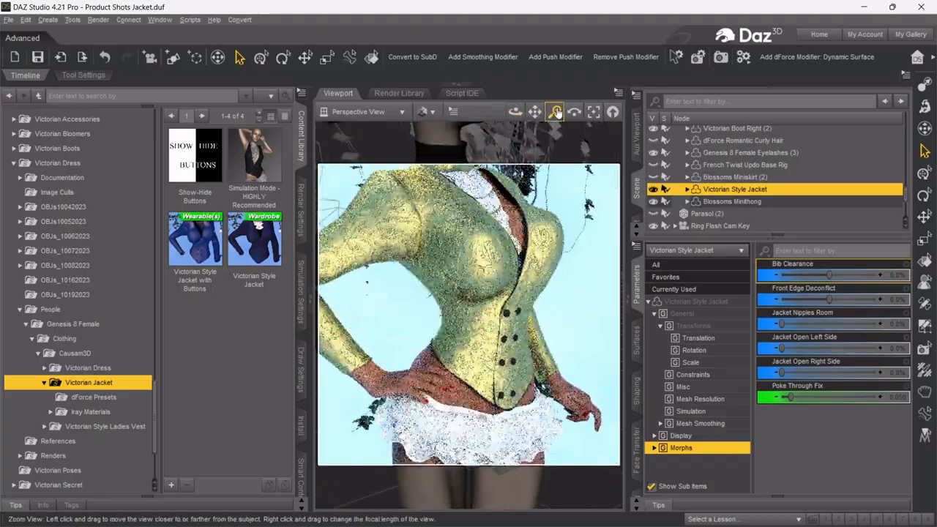
left_click_drag(516, 112, 536, 115)
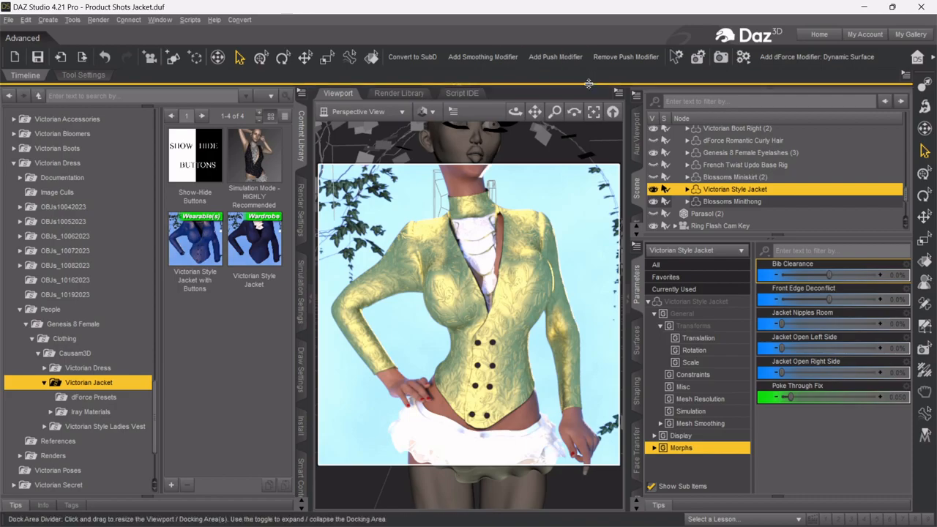
mouse_move(517, 114)
left_mouse_down()
mouse_move(629, 112)
mouse_move(540, 104)
mouse_move(541, 213)
mouse_move(542, 110)
mouse_move(538, 130)
mouse_move(554, 123)
mouse_move(479, 115)
mouse_move(536, 124)
mouse_move(554, 112)
mouse_move(509, 113)
left_mouse_up()
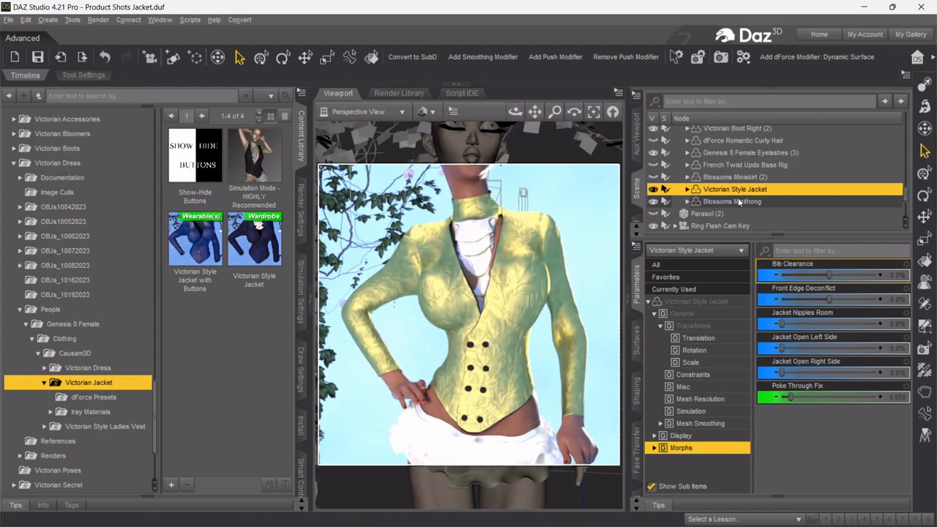
scroll(738, 186, "up", 3)
left_click(736, 150)
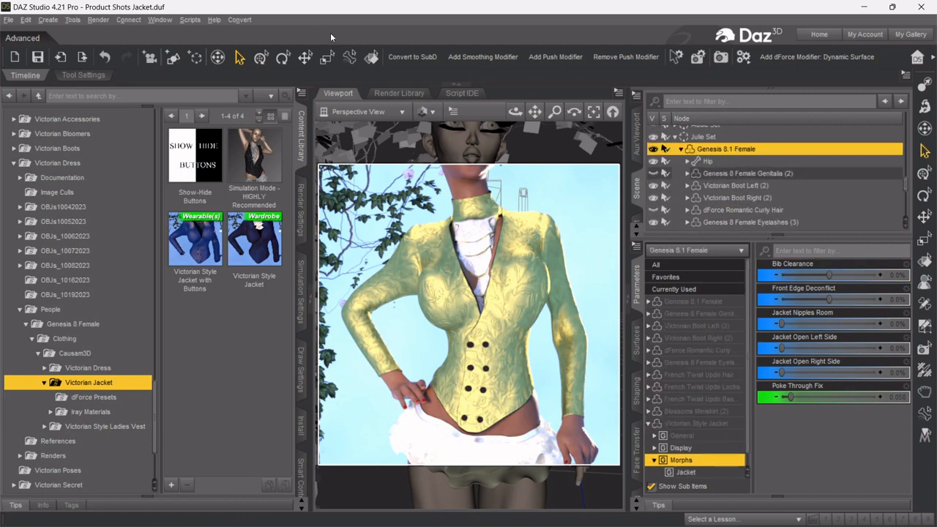
left_click(190, 20)
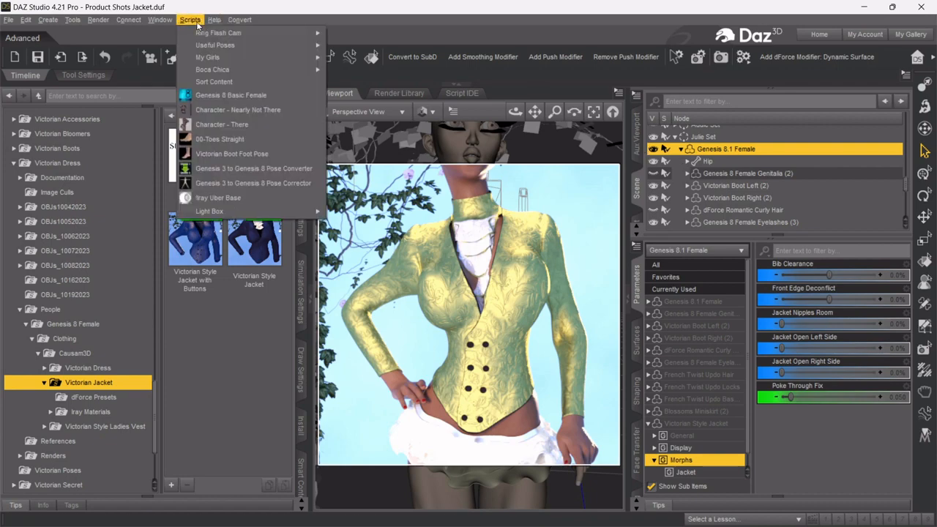
left_click(220, 110)
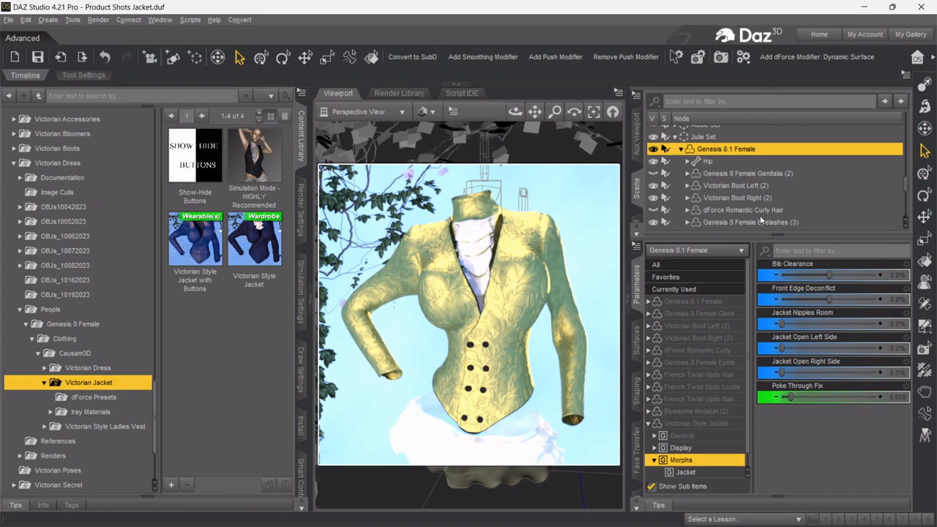
- Examine the fit of the yellow jacket without the body, including its sleeves, hem and front opening
scroll(759, 215, "down", 2)
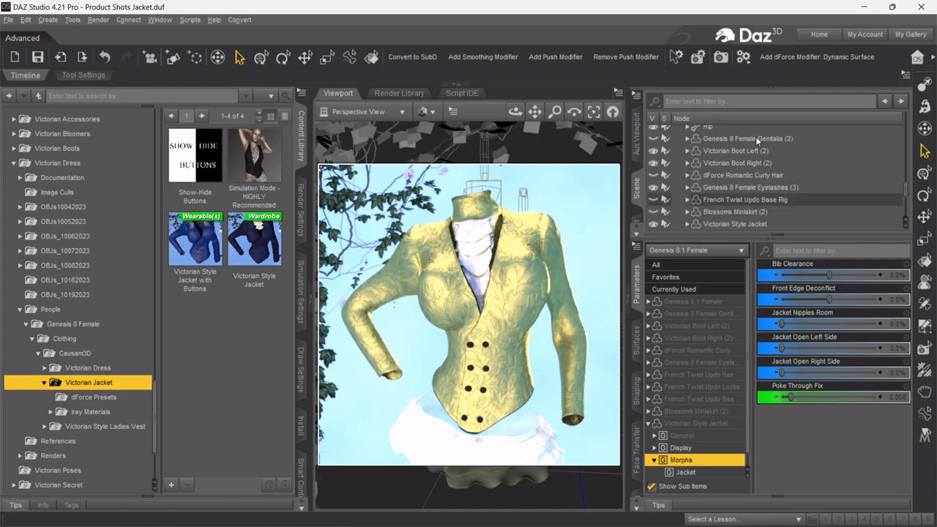
scroll(766, 146, "up", 2)
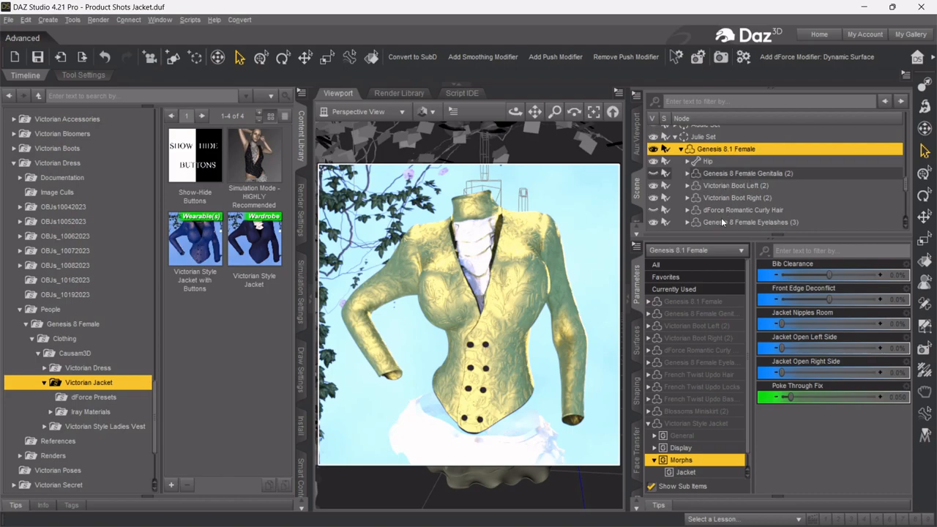
left_click_drag(519, 114, 535, 103)
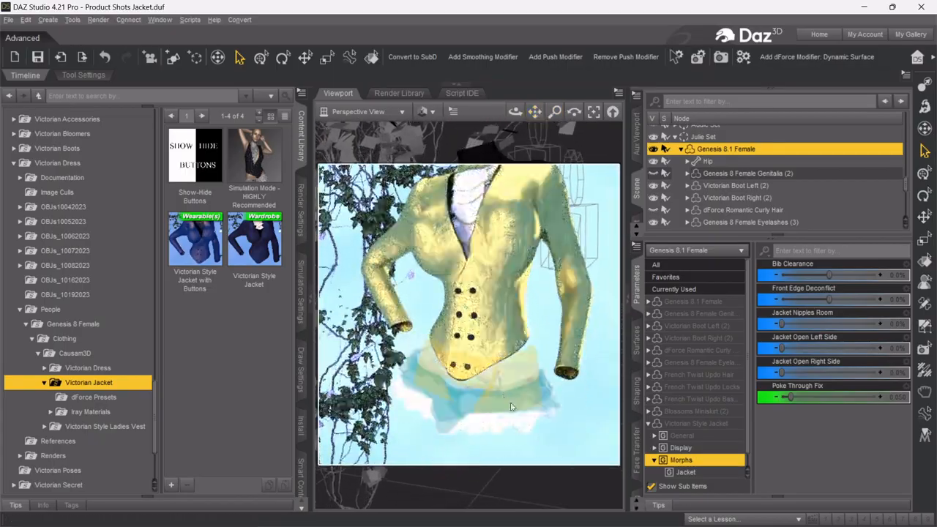
mouse_move(515, 111)
left_mouse_down()
mouse_move(557, 114)
mouse_move(519, 114)
left_mouse_up()
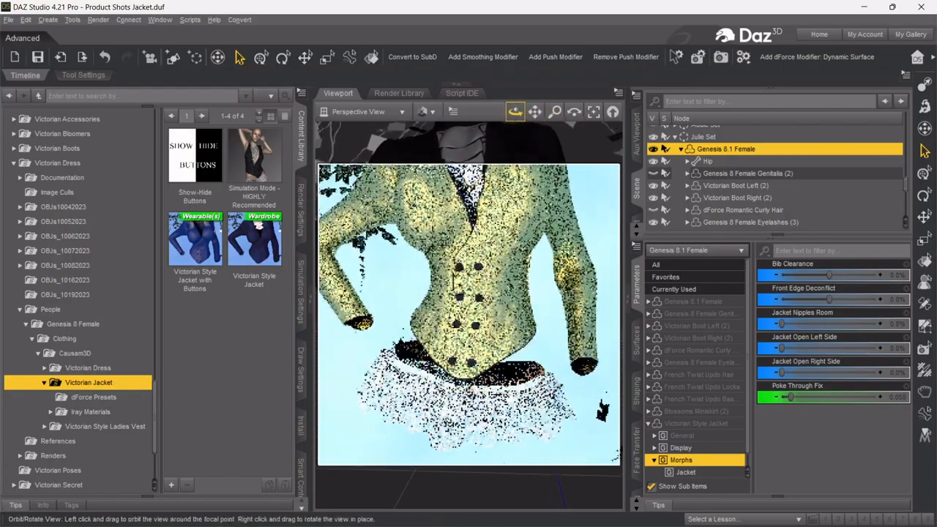
left_click(487, 414)
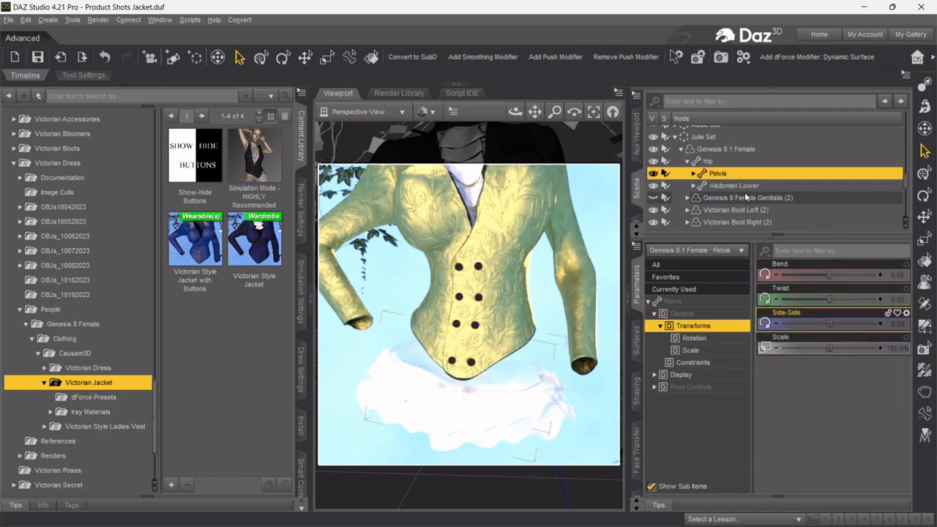
scroll(748, 195, "down", 5)
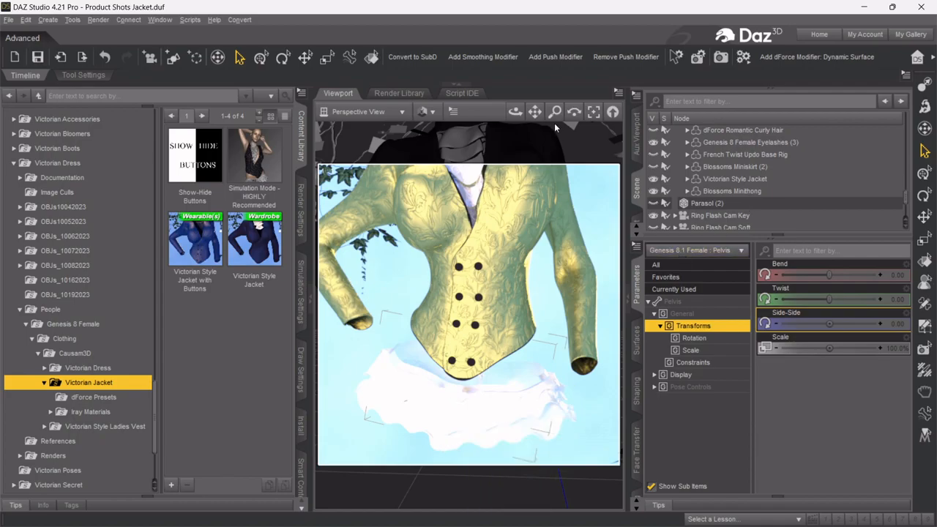
left_click_drag(554, 111, 515, 115)
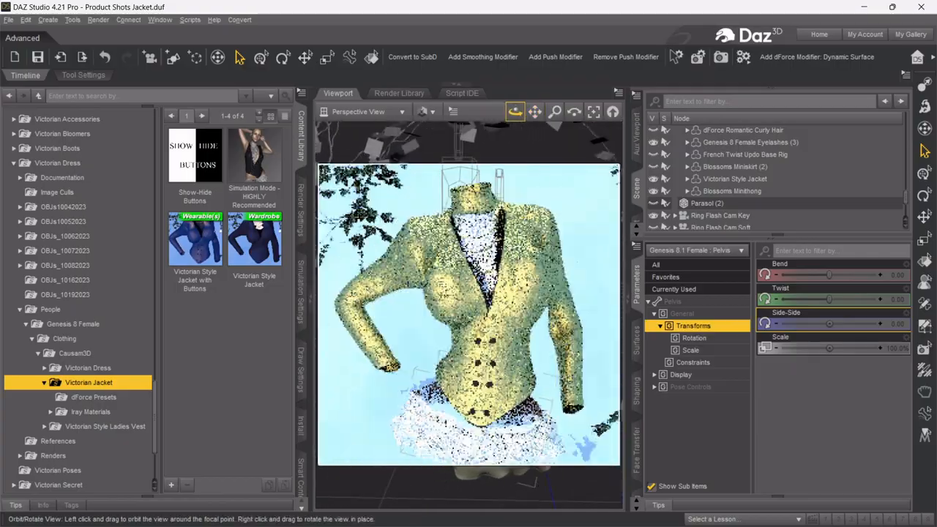
- Delete the Victorian Style Jacket from the scene
left_click(737, 180)
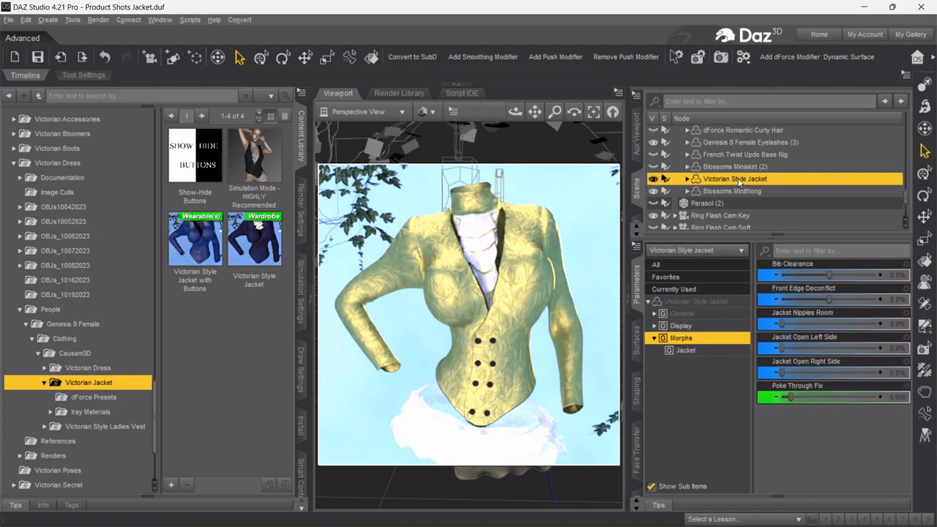
right_click(738, 181)
left_click(770, 214)
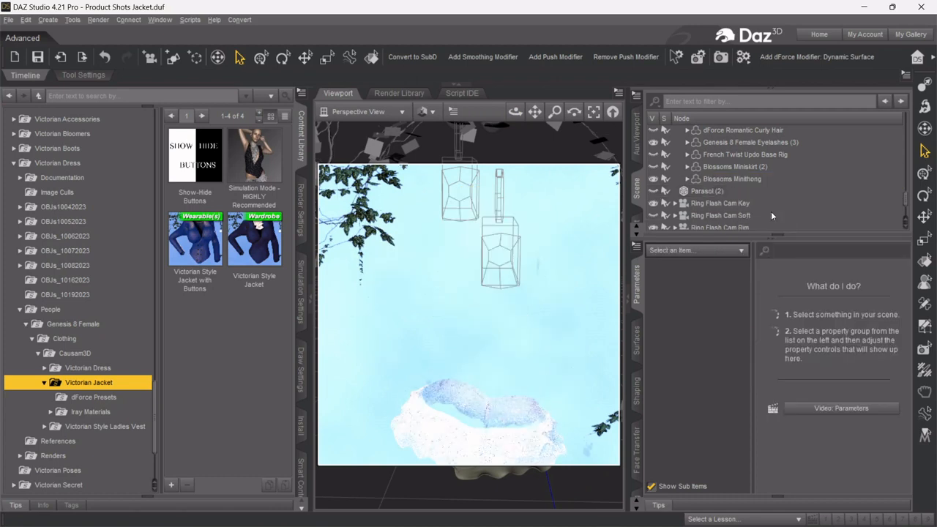
- Load the Victorian Style Jacket with Buttons wearable onto the Genesis 8.1 Female figure
scroll(741, 146, "up", 6)
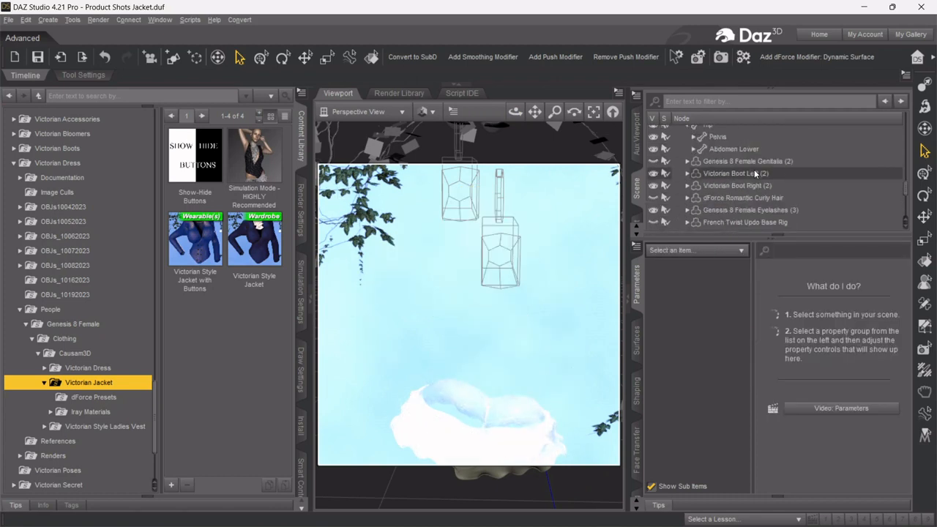
left_click(741, 149)
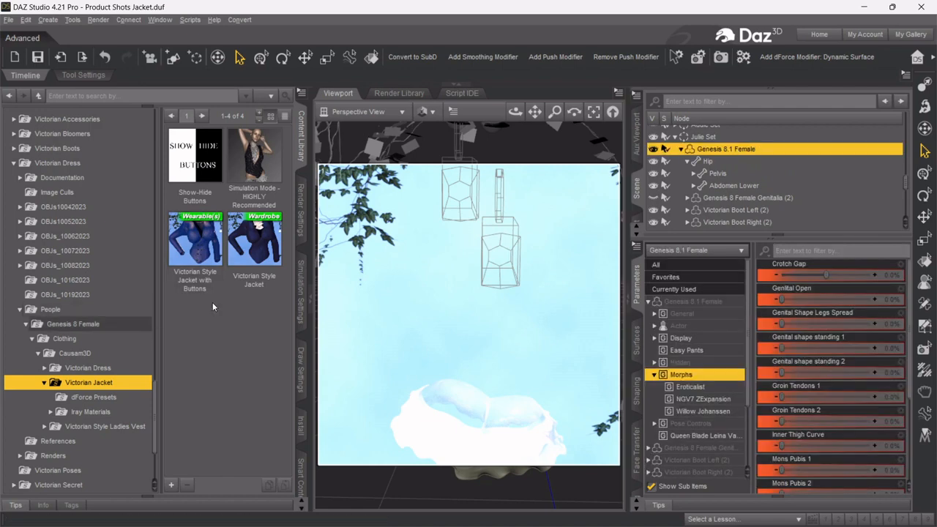
mouse_move(251, 198)
left_click(249, 173)
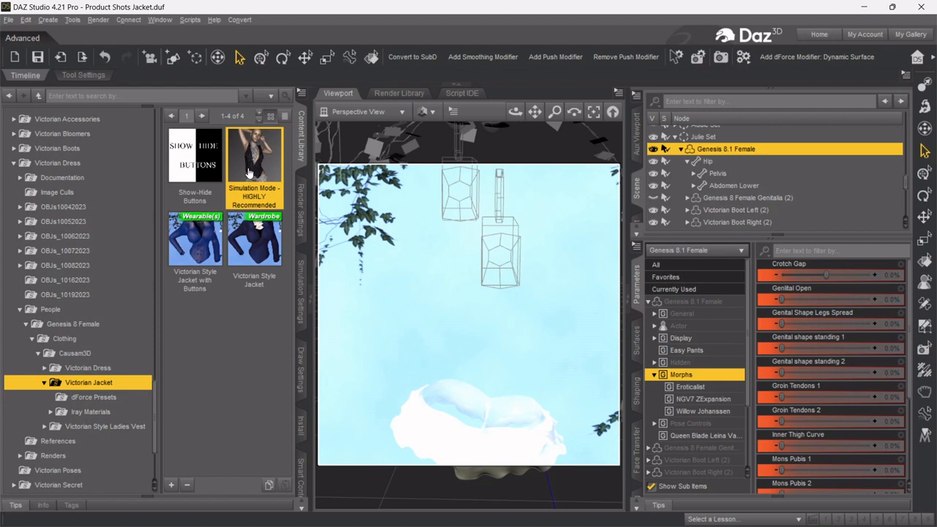
mouse_move(248, 198)
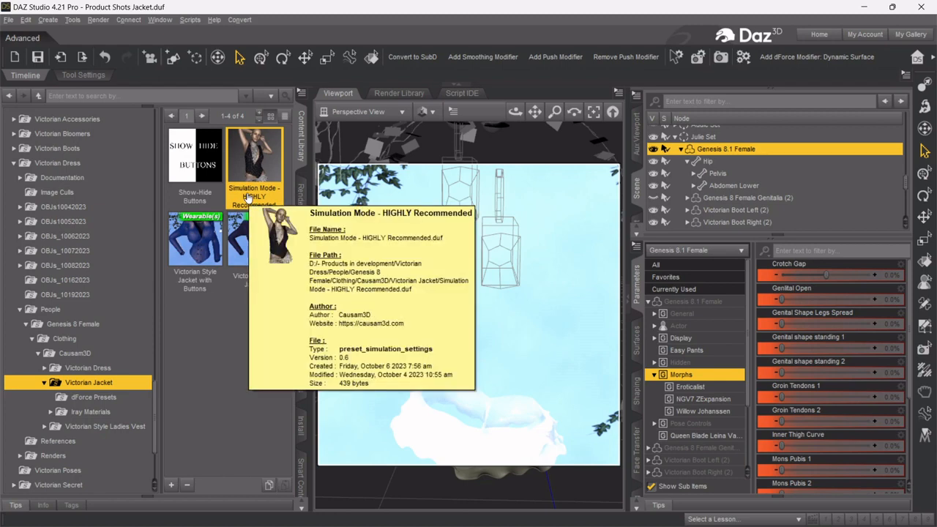
left_click(198, 345)
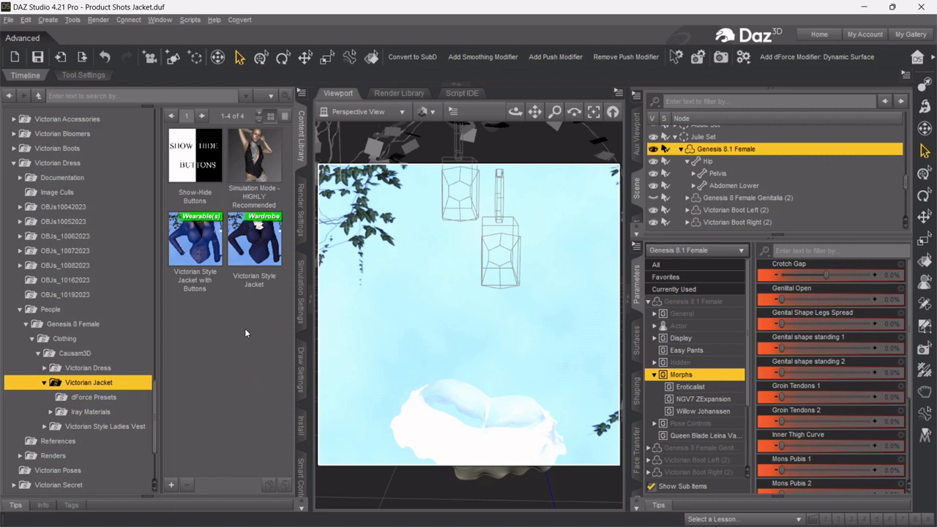
left_click(198, 290)
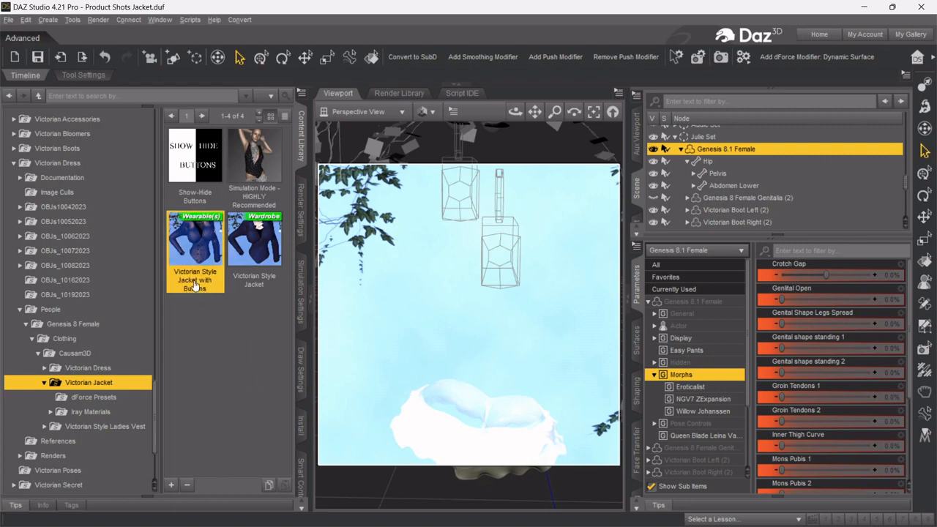
mouse_move(194, 286)
double_click(183, 253)
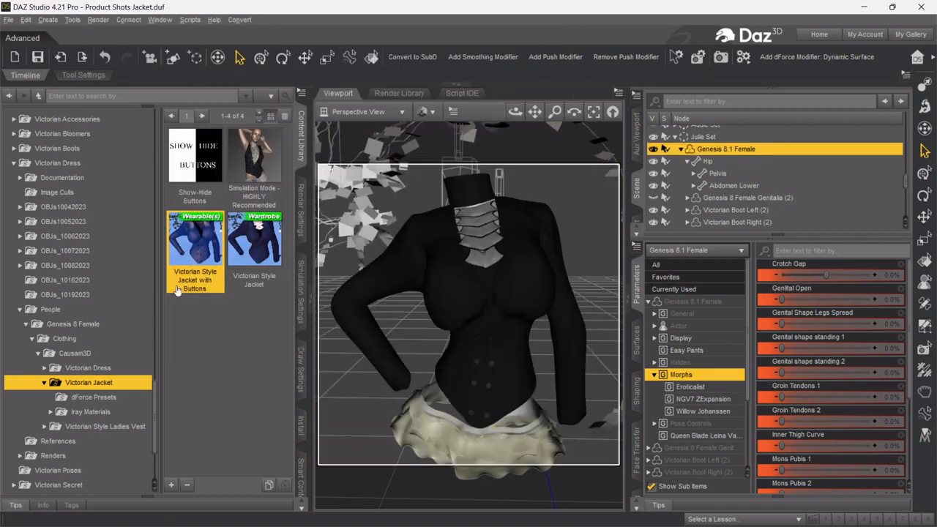
- Apply the Yellow Brocade Iray material to the newly loaded Victorian Style Jacket
left_click(94, 397)
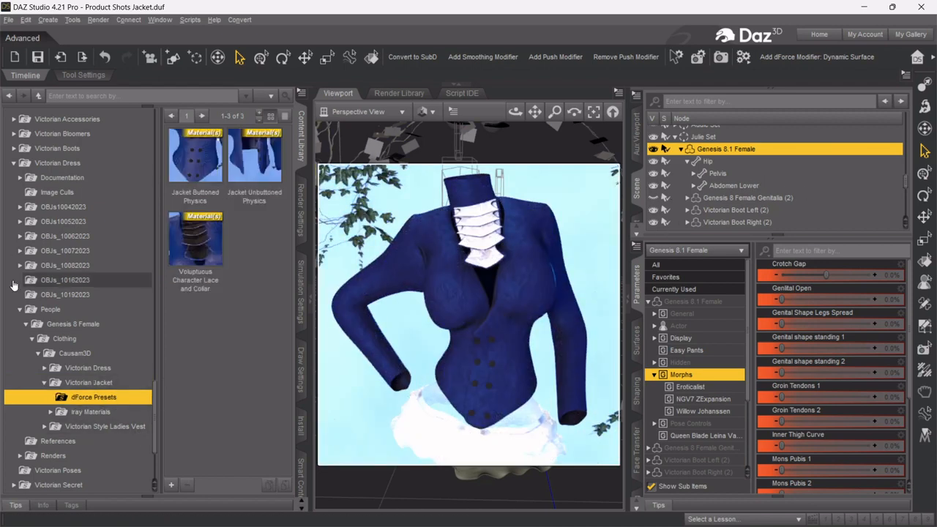
left_click(106, 413)
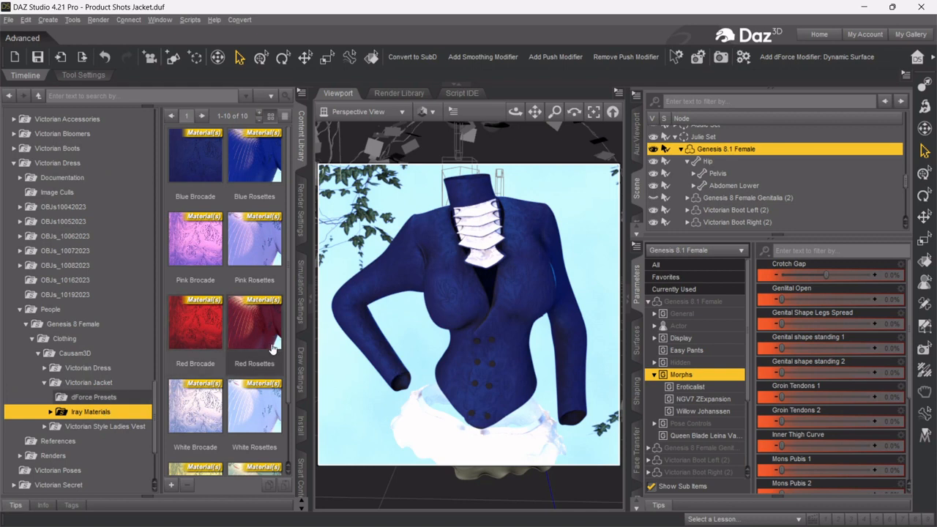
scroll(269, 350, "down", 1)
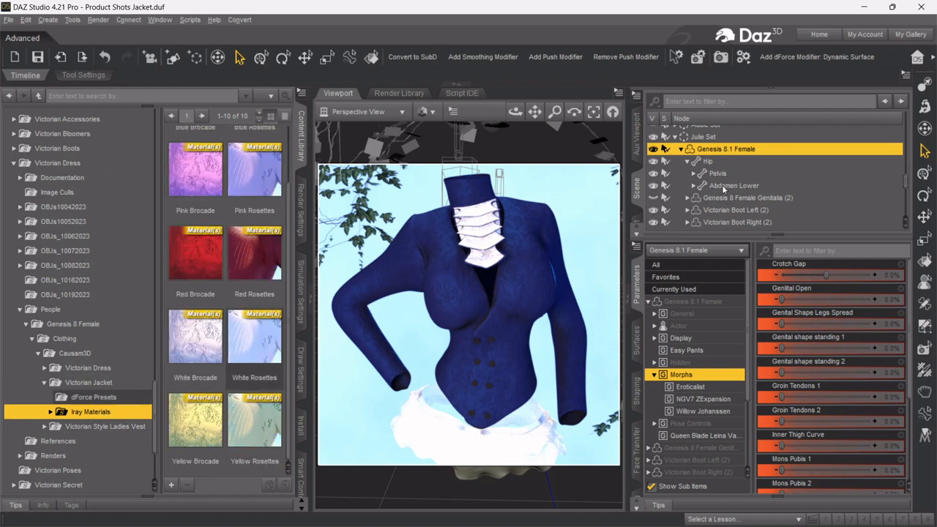
scroll(754, 192, "down", 1)
scroll(780, 219, "down", 2)
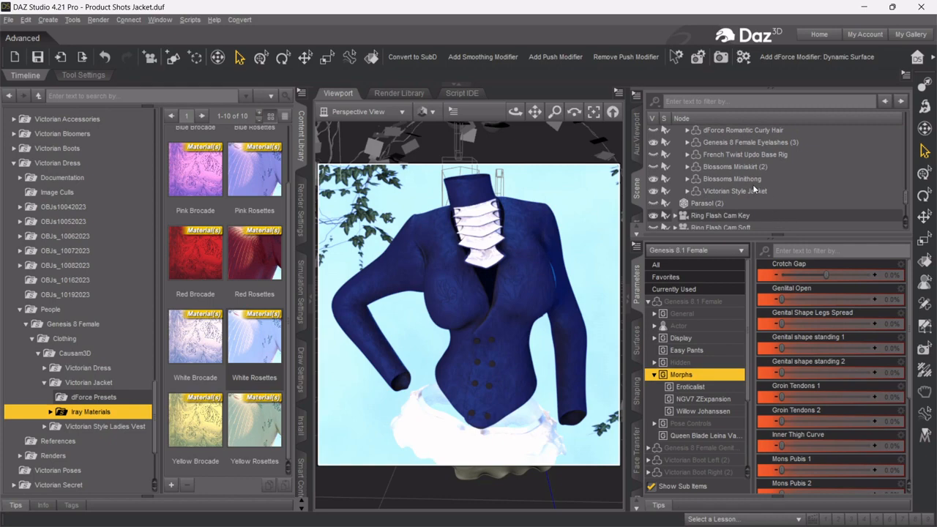
left_click(751, 192)
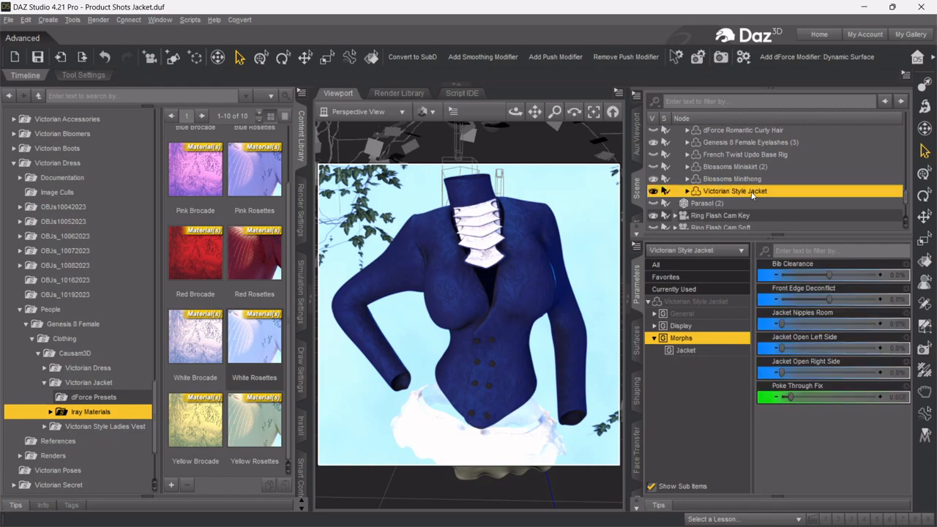
double_click(196, 423)
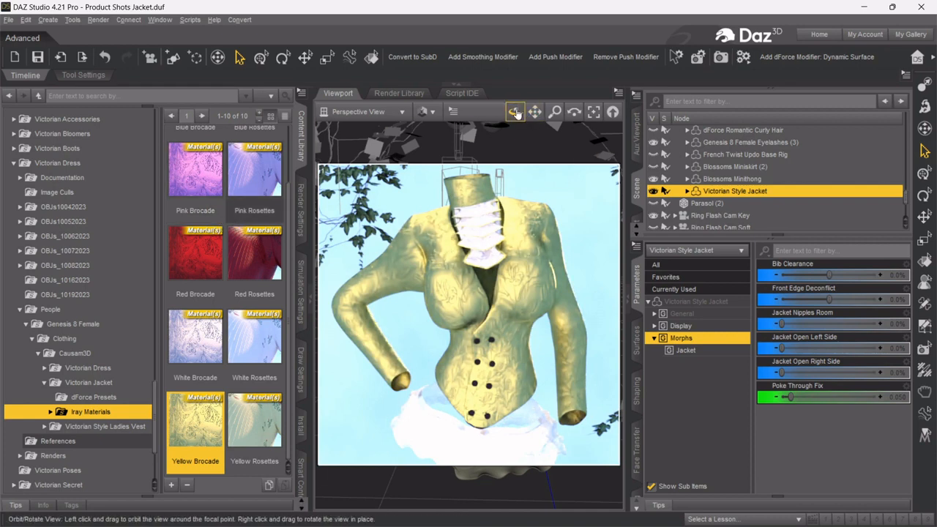
- Restore the body of the Genesis 8.1 Female figure with the Character - There script
scroll(769, 153, "up", 3)
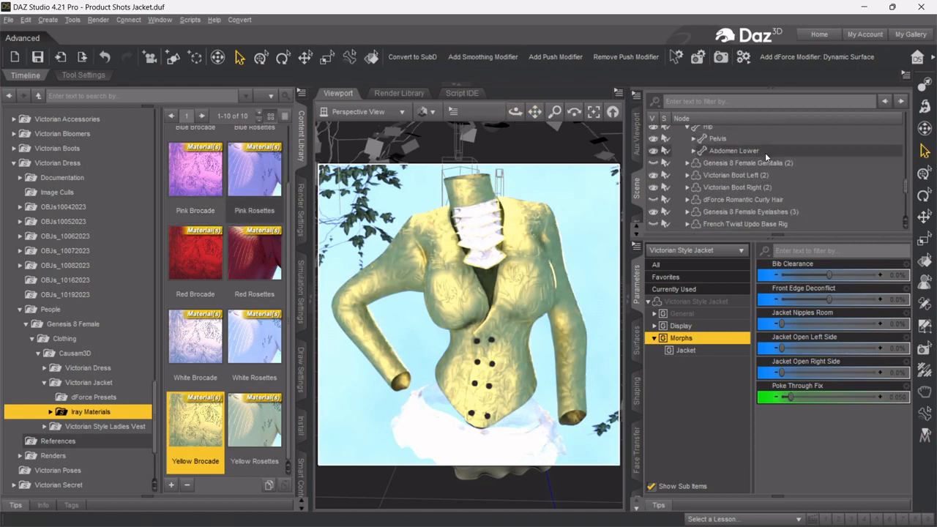
scroll(765, 152, "up", 1)
left_click(741, 149)
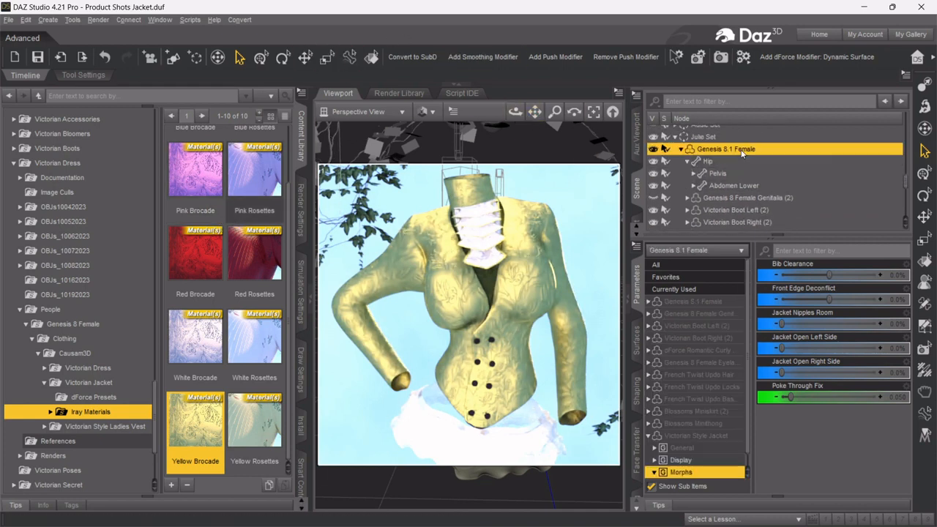
left_click(194, 21)
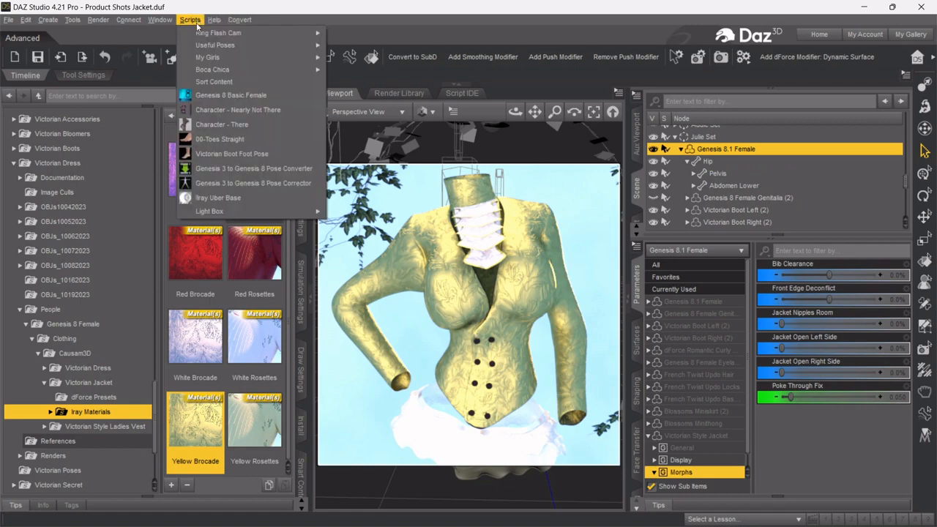
left_click(213, 125)
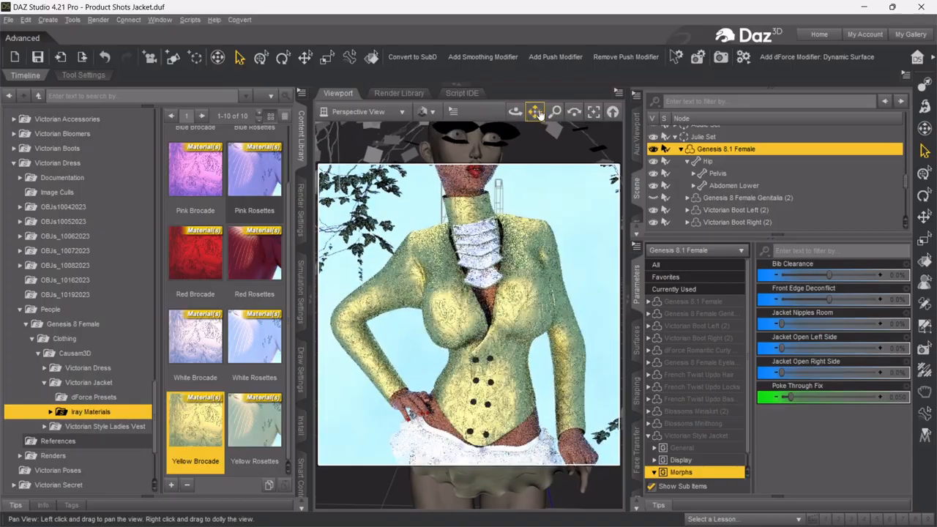
- Examine the Yellow Brocade jacket from several angles and switch the viewport to Texture Shaded
mouse_move(514, 118)
left_mouse_down()
mouse_move(454, 121)
mouse_move(546, 119)
mouse_move(513, 119)
left_mouse_up()
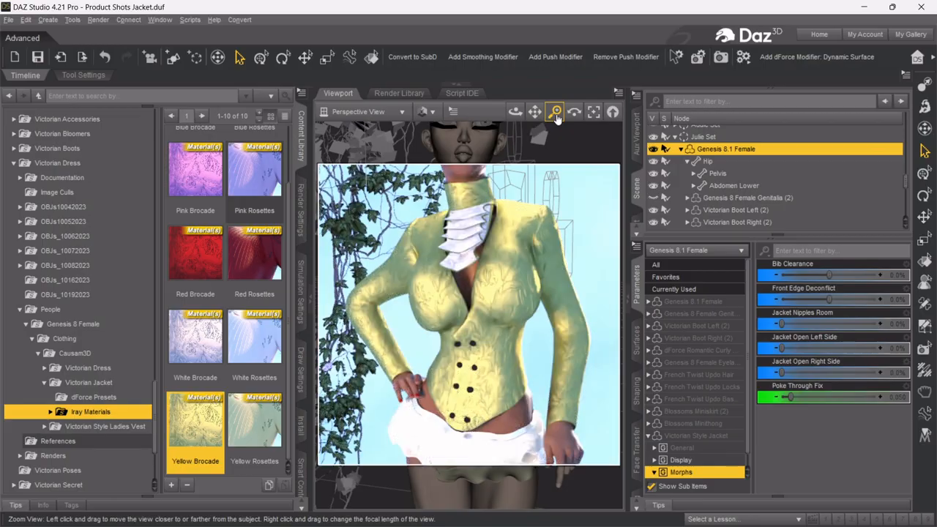
mouse_move(517, 114)
left_mouse_down()
mouse_move(502, 114)
mouse_move(533, 112)
left_mouse_up()
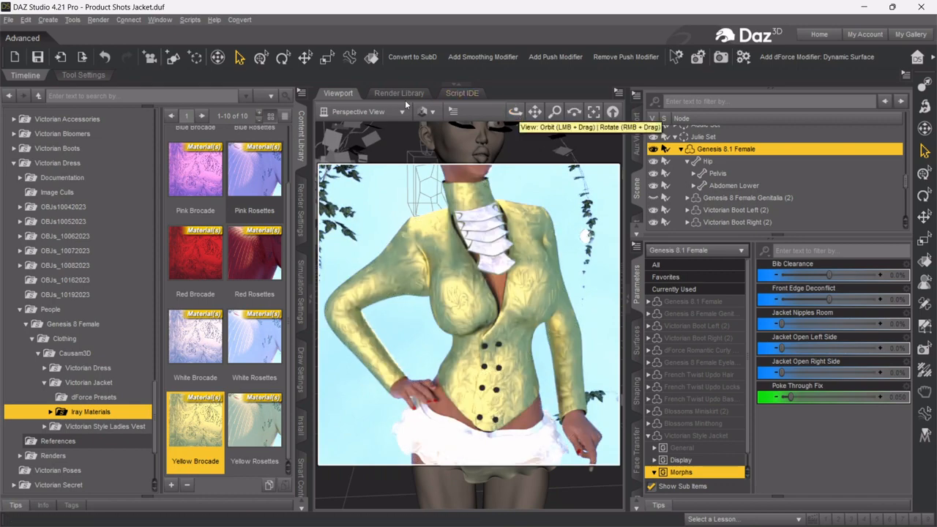
left_click(430, 112)
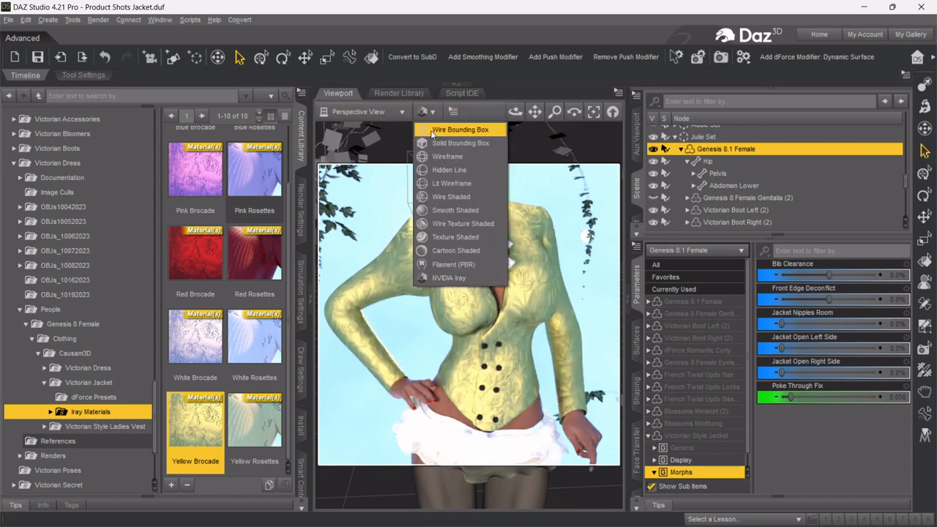
left_click(449, 236)
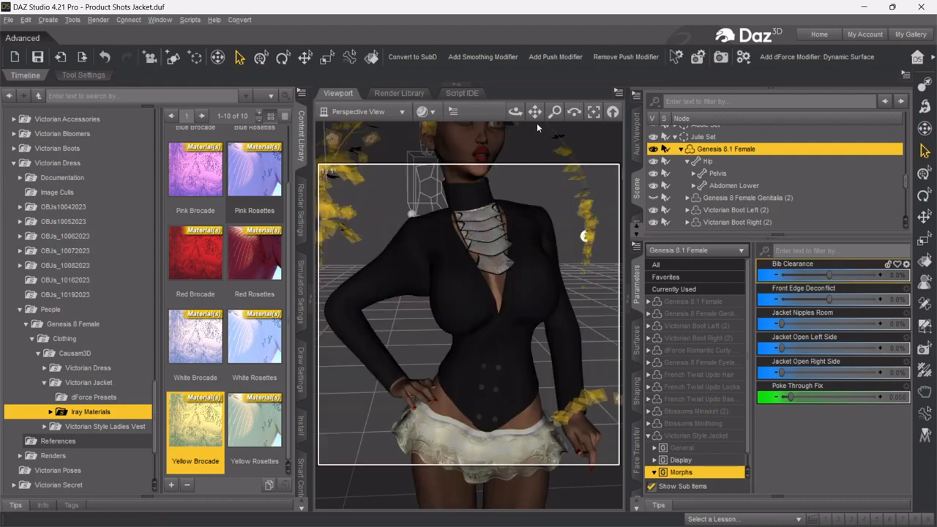
- Set the jacket's Bib Clearance morph to 41.0% and inspect the bib from both sides
mouse_move(521, 118)
left_mouse_down()
mouse_move(513, 117)
mouse_move(555, 112)
mouse_move(503, 112)
mouse_move(524, 112)
left_mouse_up()
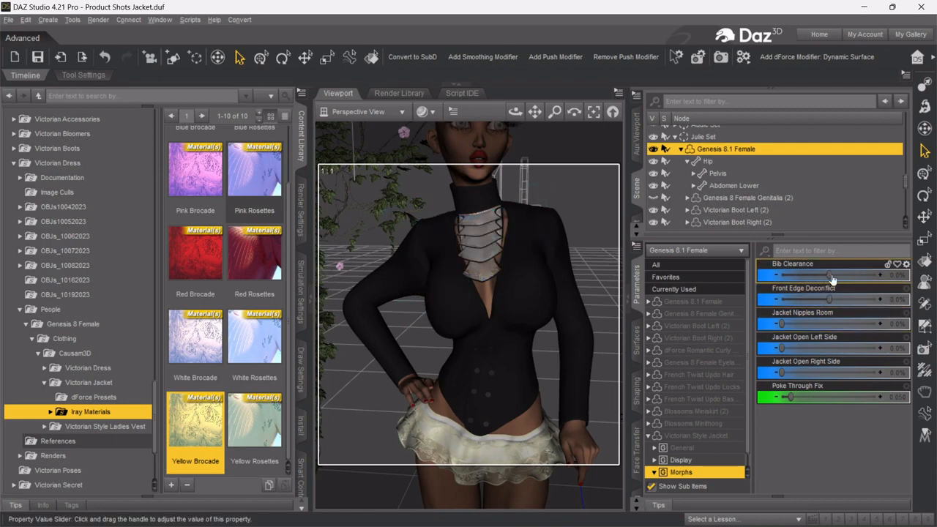
left_click_drag(827, 276, 849, 274)
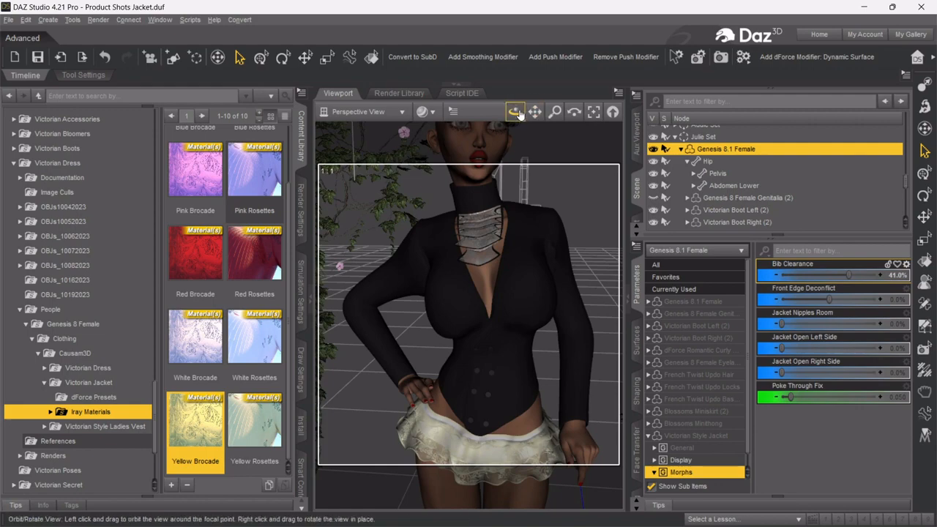
mouse_move(516, 111)
left_mouse_down()
mouse_move(505, 113)
mouse_move(551, 109)
mouse_move(516, 111)
left_mouse_up()
left_click_drag(606, 275, 598, 283)
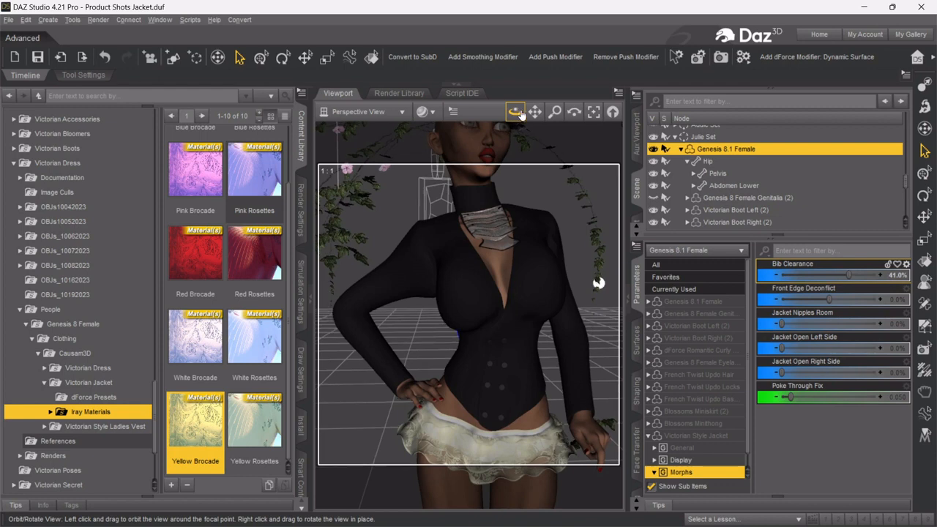
left_click_drag(531, 112, 524, 114)
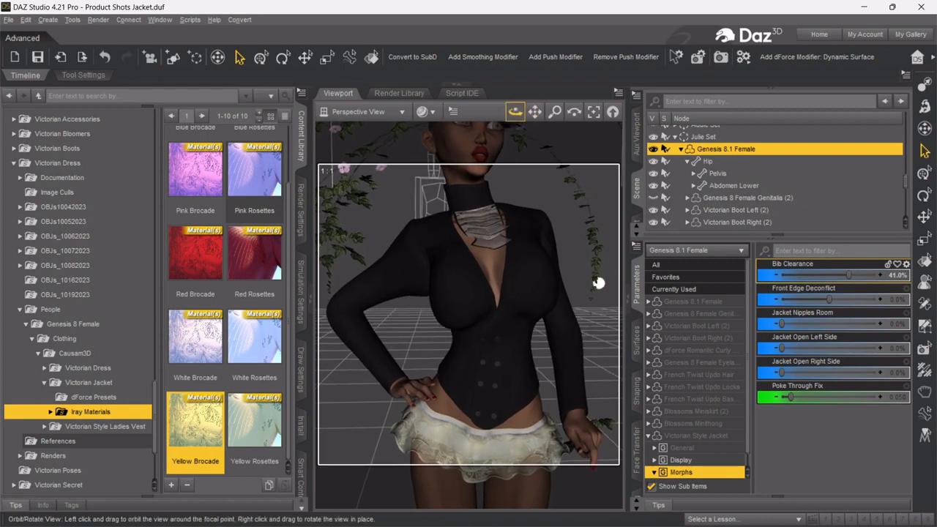
left_click_drag(598, 284, 320, 280)
left_click_drag(515, 112, 542, 114)
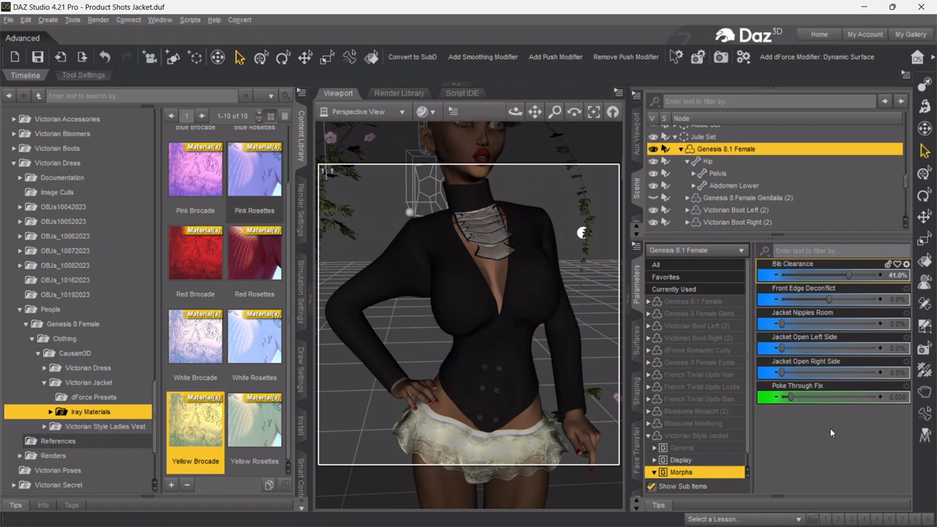
- Switch the viewport to NVIDIA Iray and examine the adjusted bib and collar from another angle
left_click(424, 111)
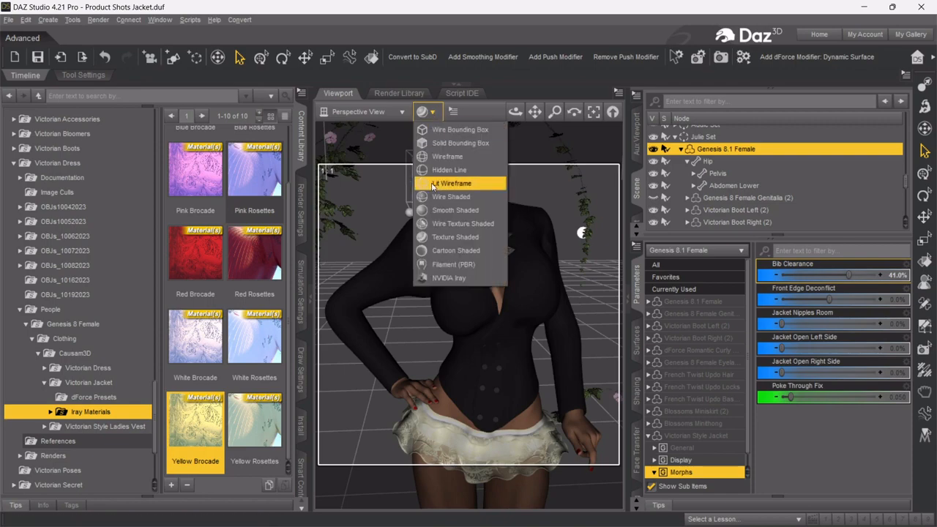
left_click(448, 278)
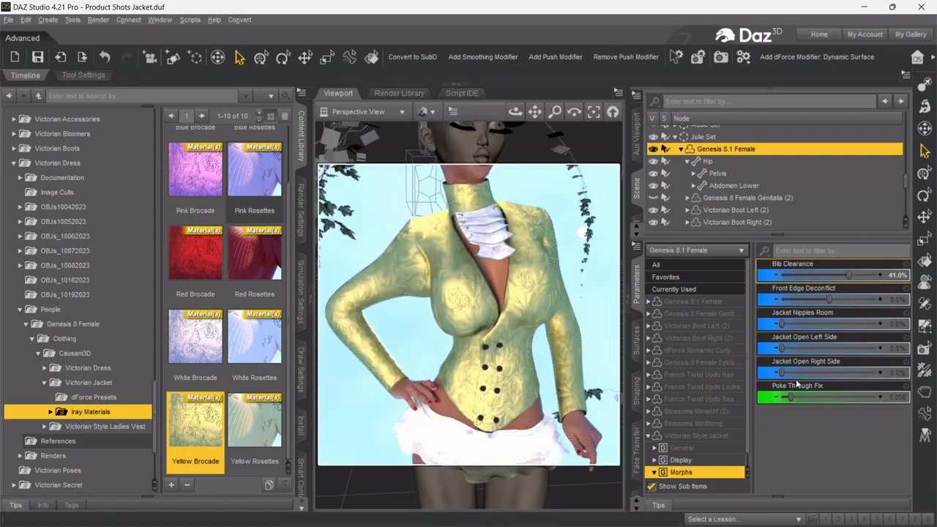
left_click_drag(517, 111, 543, 112)
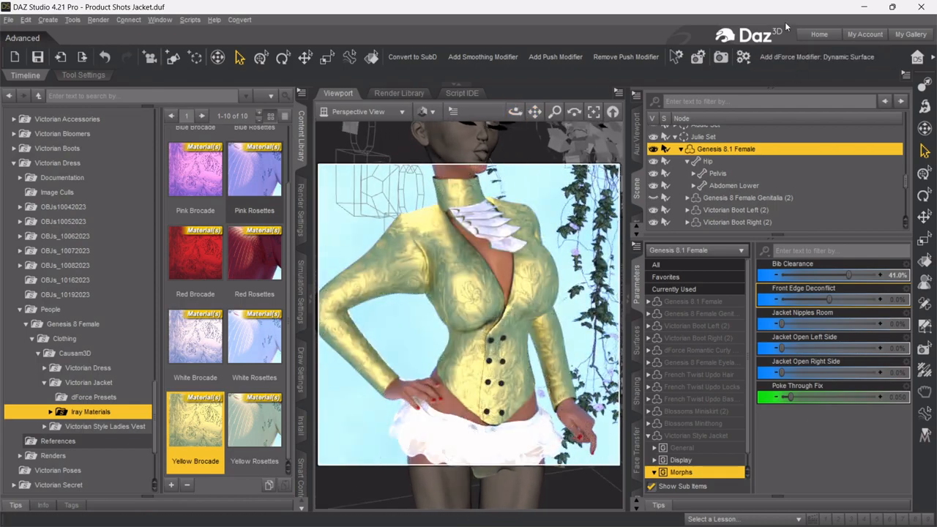
- Select the jacket's uppermost torso button with the Universal Tool, and return to the Node Selection Tool
left_click(926, 174)
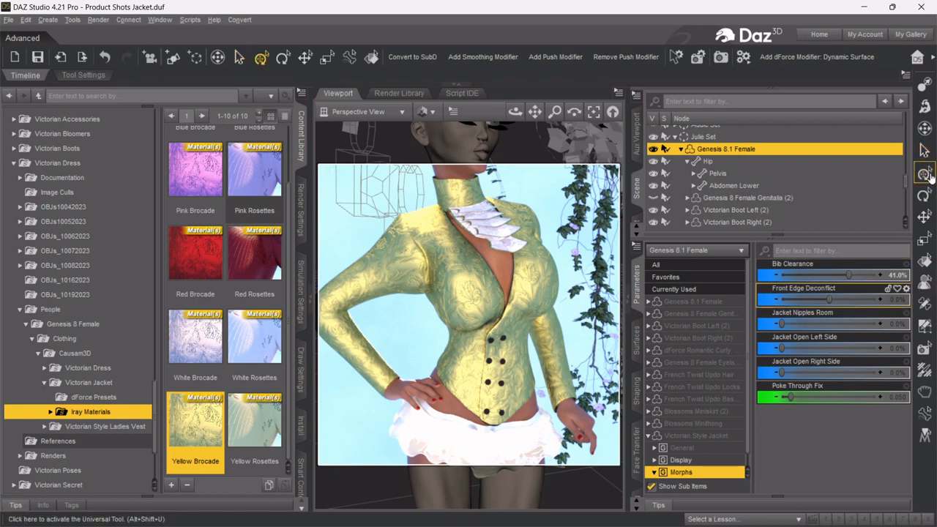
left_click(500, 342)
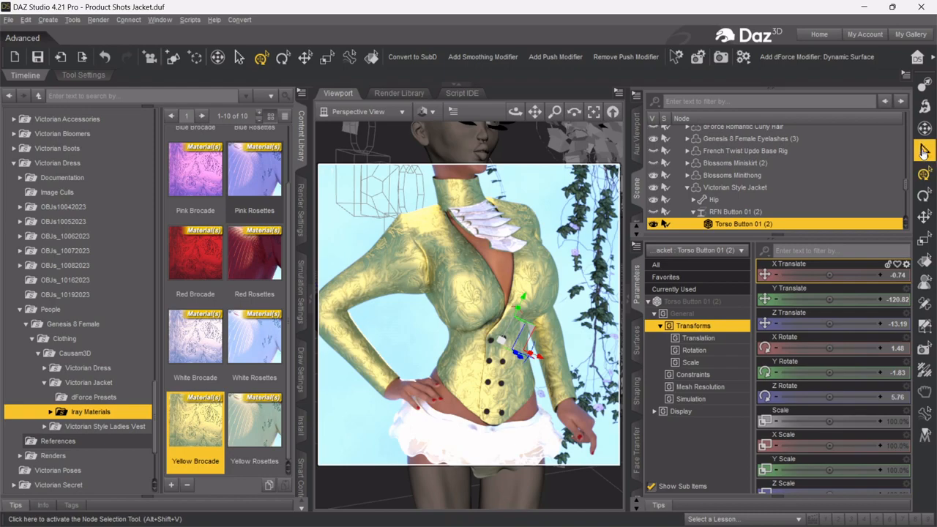
left_click(924, 151)
left_click_drag(516, 112, 535, 111)
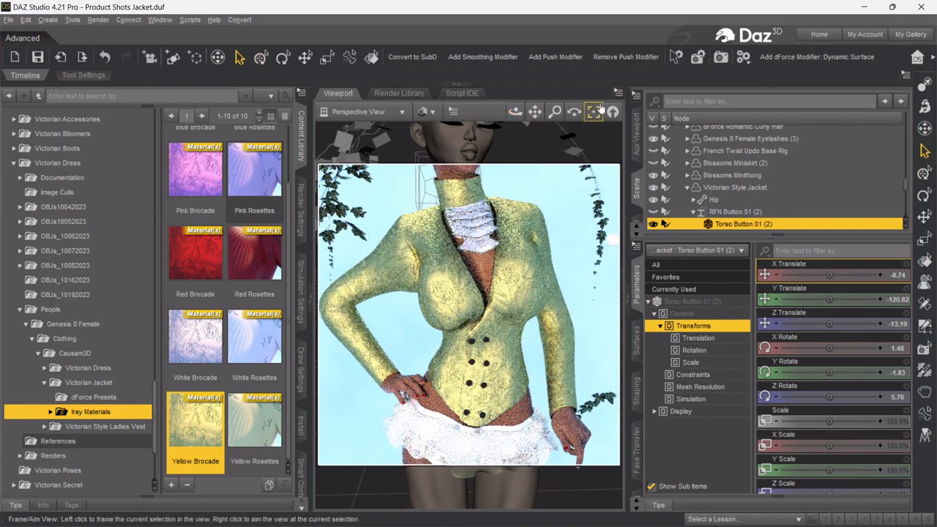
- Switch the viewport to Texture Shaded and run the dForce simulation on the scene
left_click(425, 111)
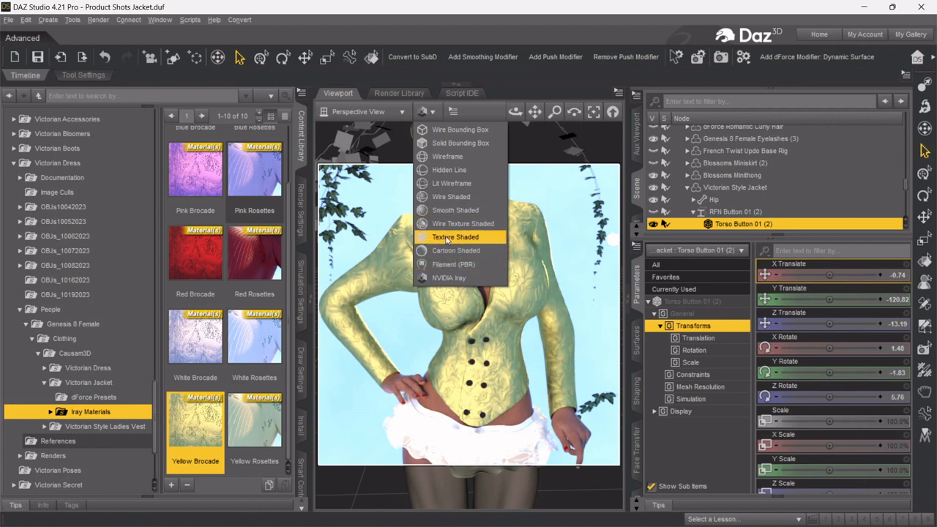
left_click(446, 237)
left_click(740, 64)
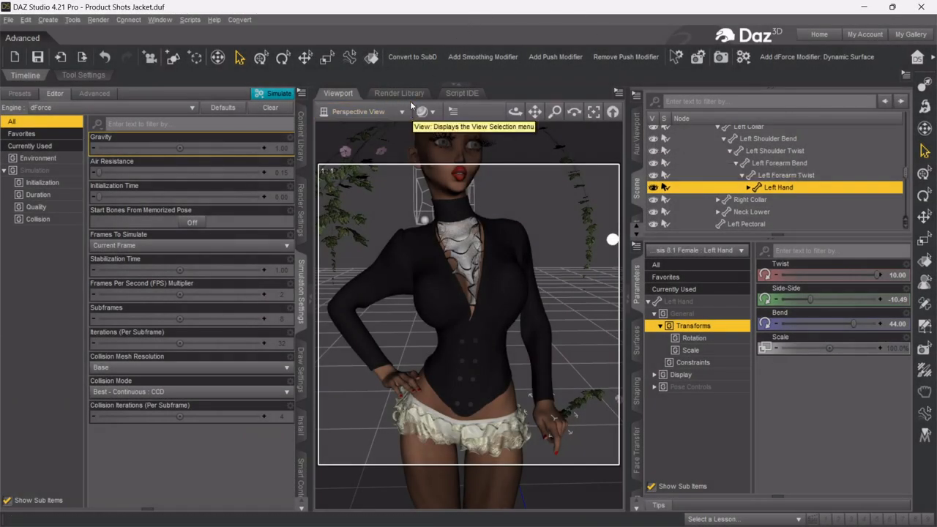
- Switch the viewport to NVIDIA Iray and examine the simulated jacket and lace from the front
left_click(429, 119)
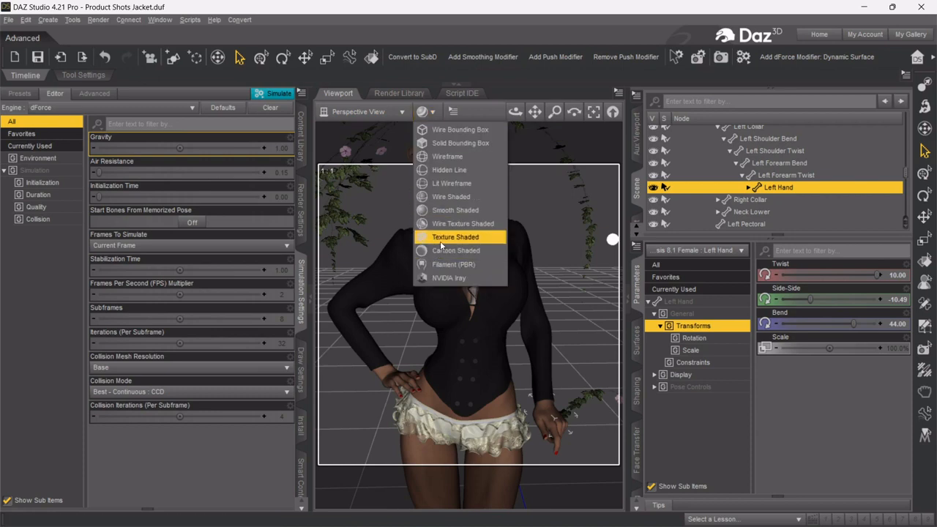
left_click(448, 278)
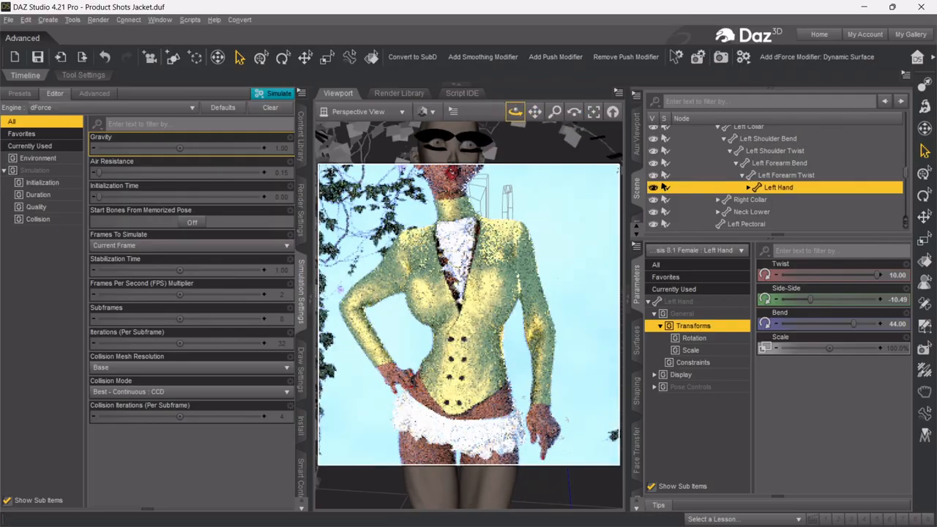
mouse_move(516, 111)
left_mouse_down()
mouse_move(581, 111)
mouse_move(552, 115)
mouse_move(552, 101)
mouse_move(473, 114)
mouse_move(535, 103)
mouse_move(501, 115)
left_mouse_up()
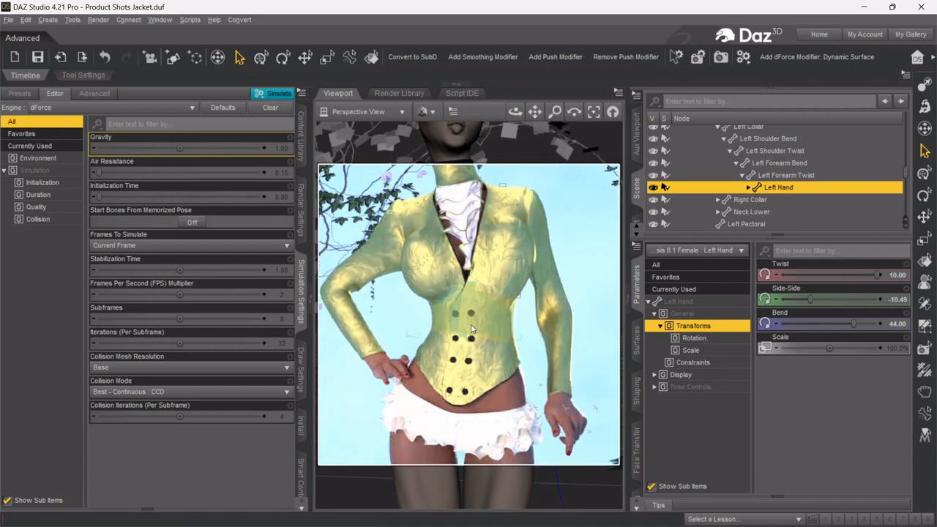
- Apply the Jacket Unbuttoned Physics dForce preset to the Victorian Style Jacket
left_click(302, 145)
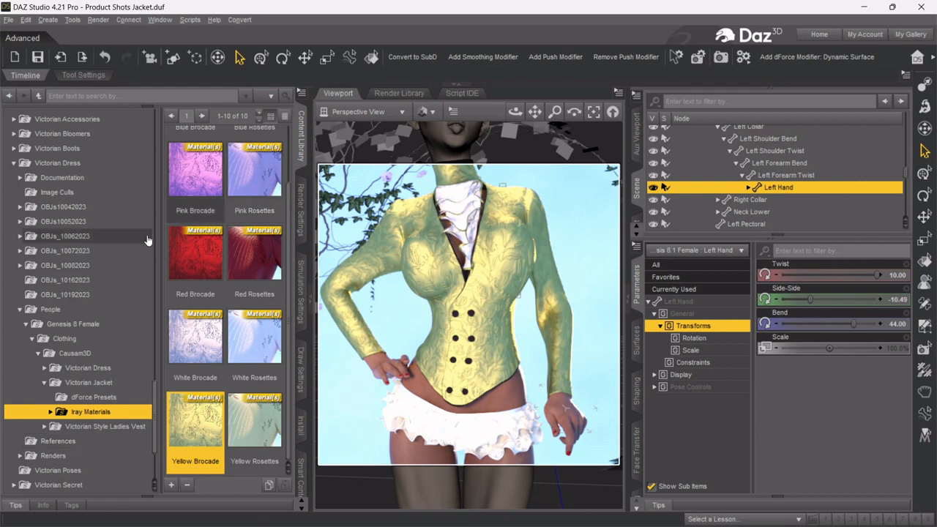
left_click(103, 397)
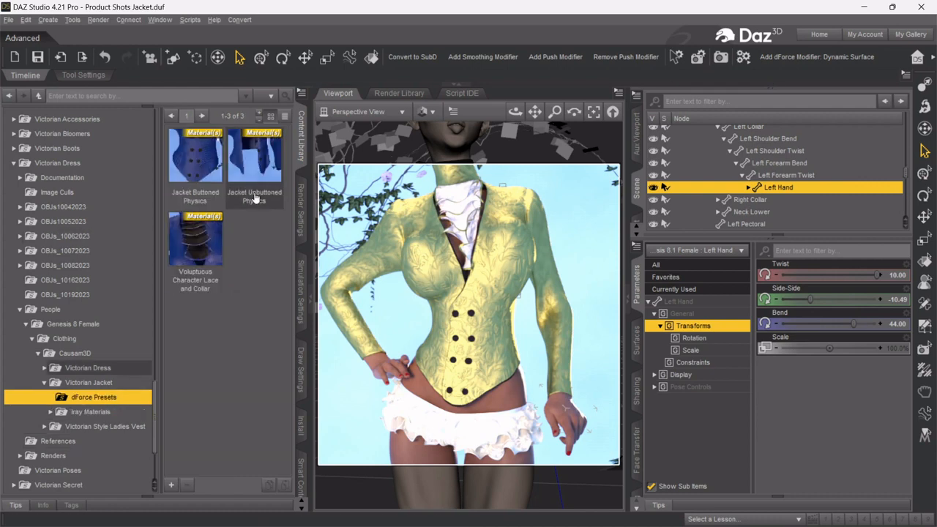
right_click(500, 235)
left_click(554, 257)
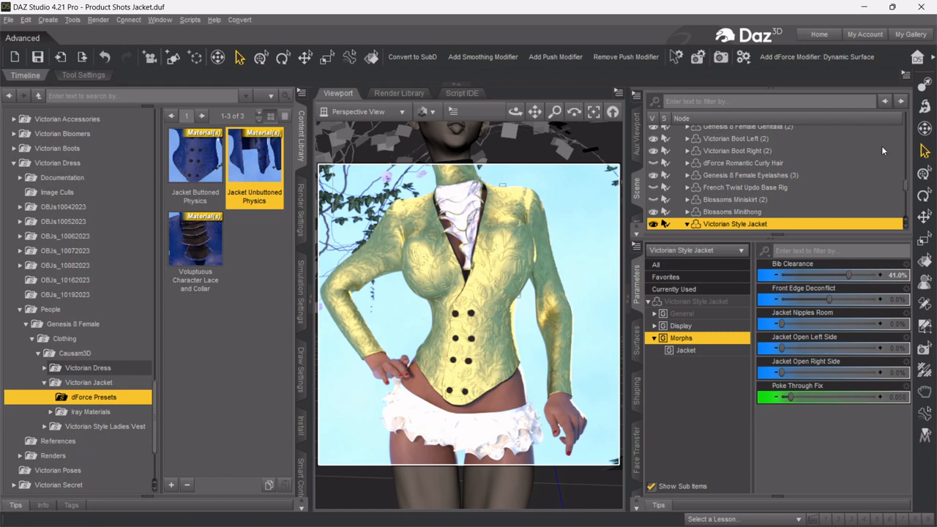
- Hide the body of the Genesis 8.1 Female figure with the Character - Nearly Not There script
scroll(745, 165, "up", 3)
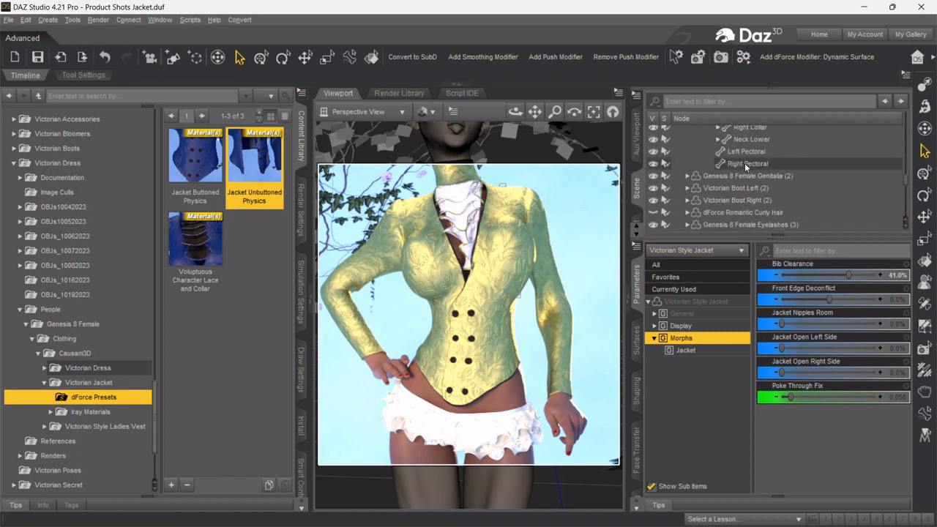
scroll(745, 168, "up", 5)
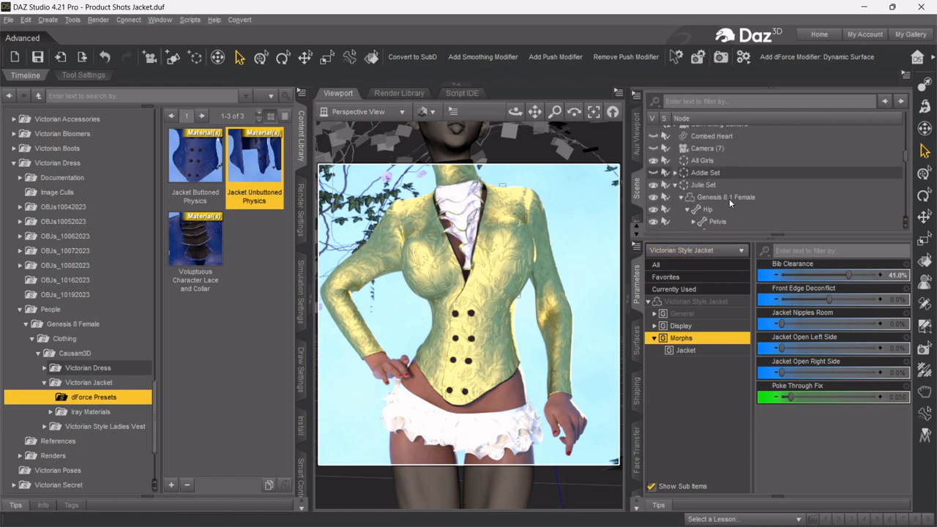
left_click(729, 201)
left_click(189, 22)
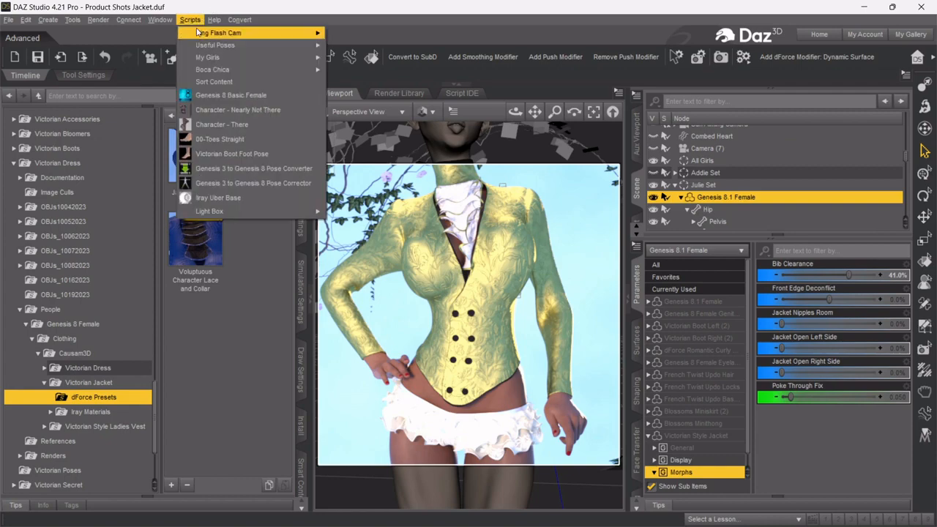
left_click(236, 110)
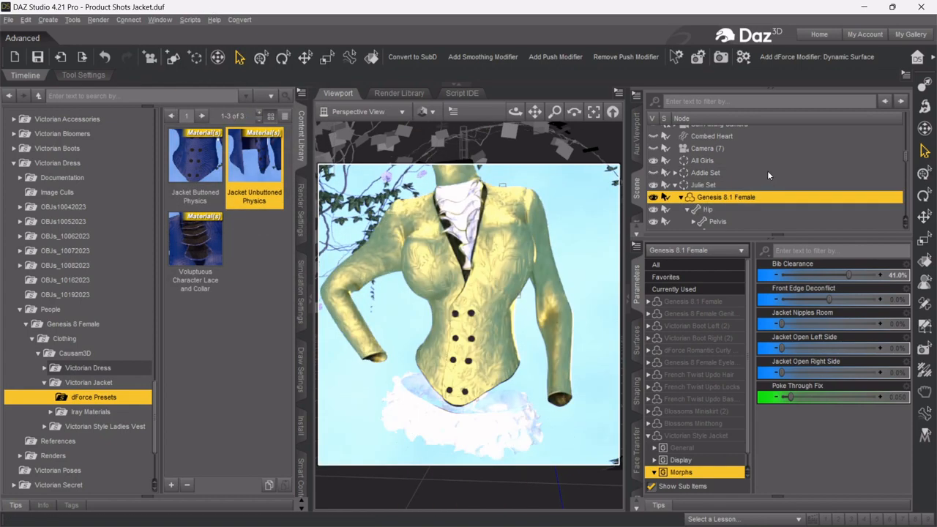
- Hide the Genesis 8 Female Genitalia (2) item of the Genesis 8.1 Female figure
scroll(735, 185, "up", 3)
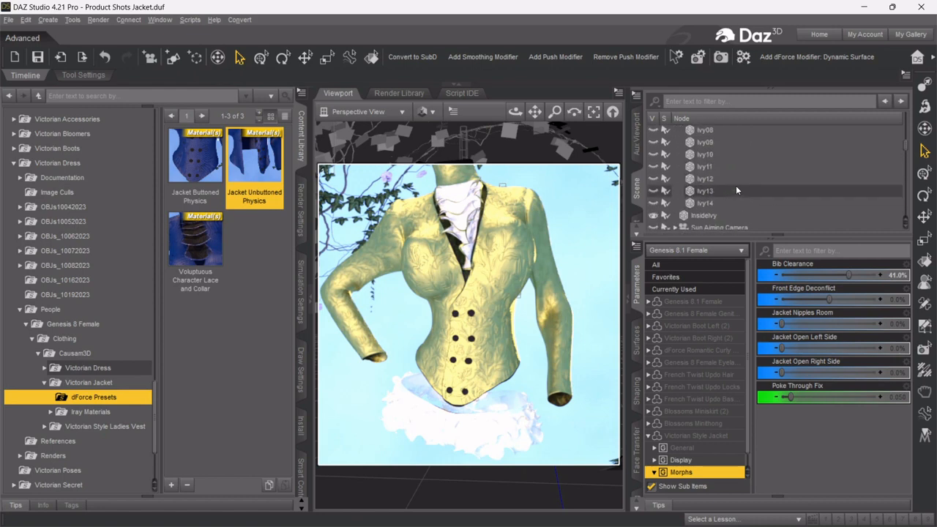
scroll(735, 185, "down", 2)
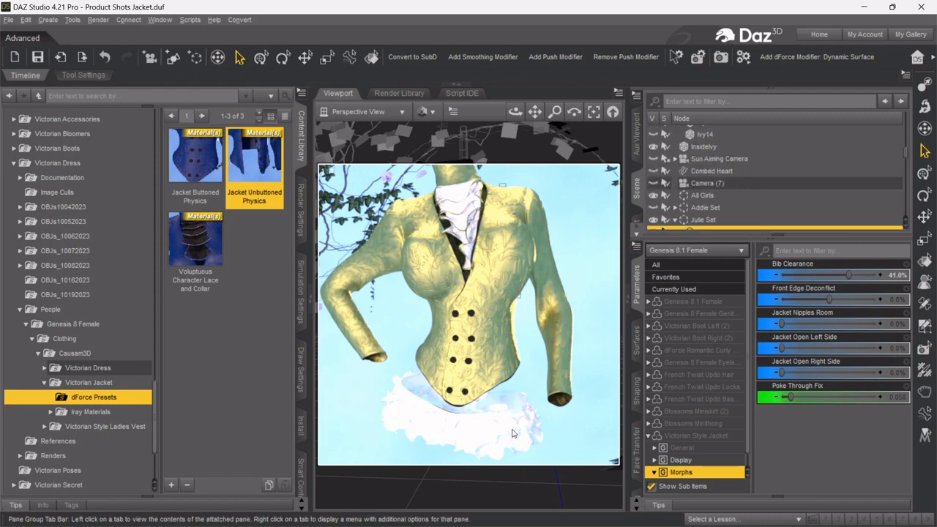
scroll(710, 173, "down", 5)
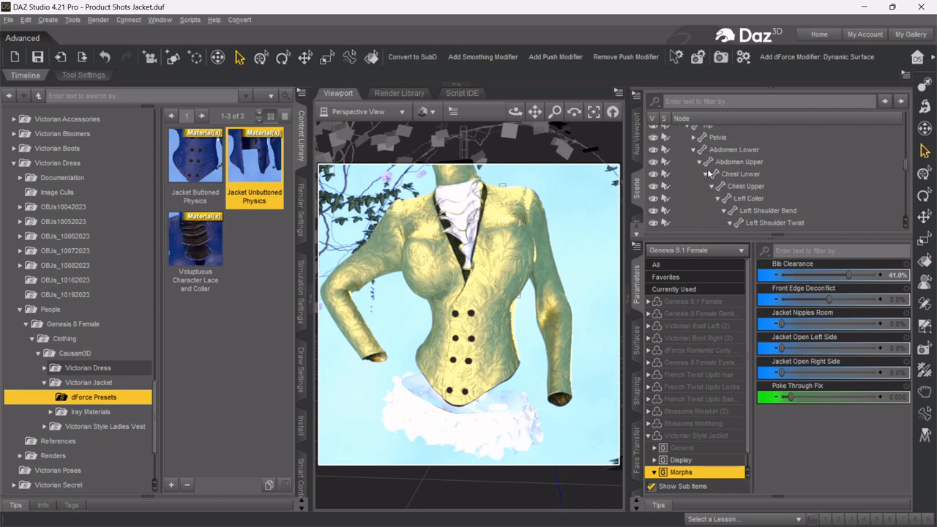
scroll(710, 174, "up", 5)
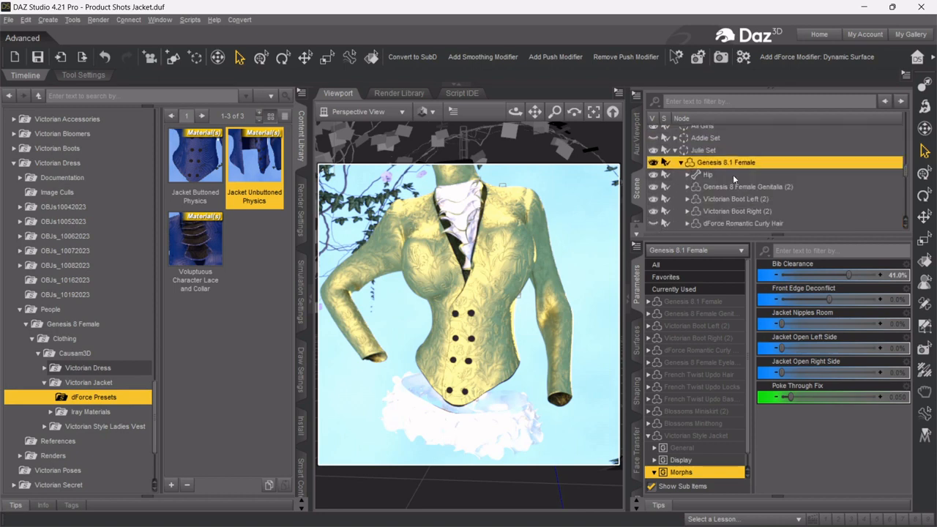
scroll(733, 174, "down", 2)
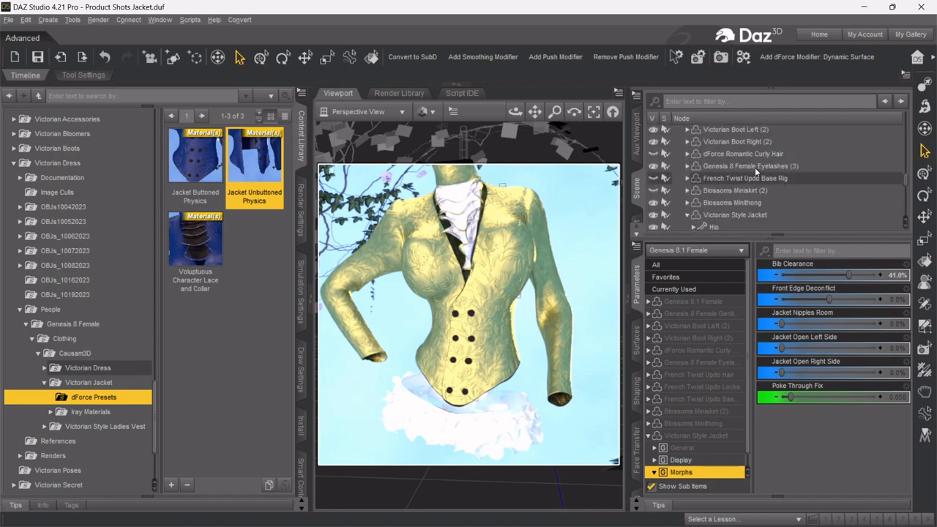
scroll(755, 167, "up", 1)
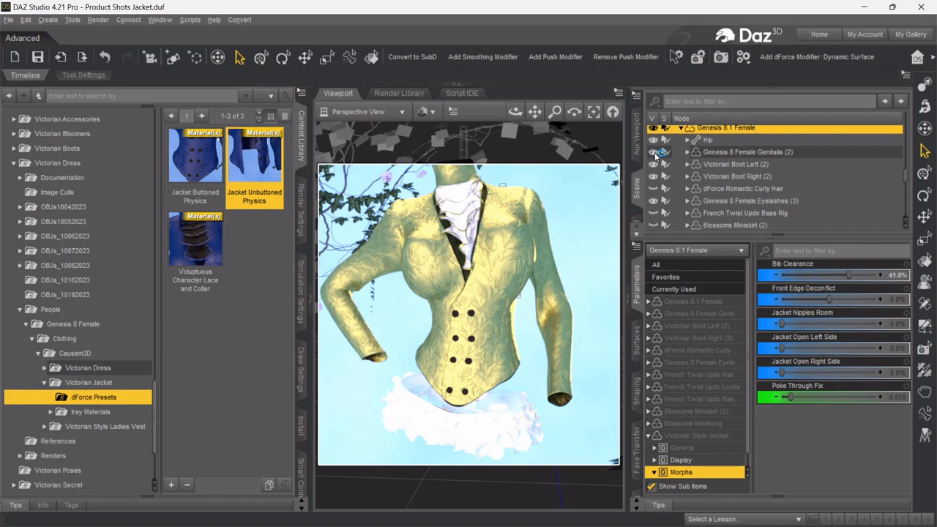
scroll(738, 161, "down", 1)
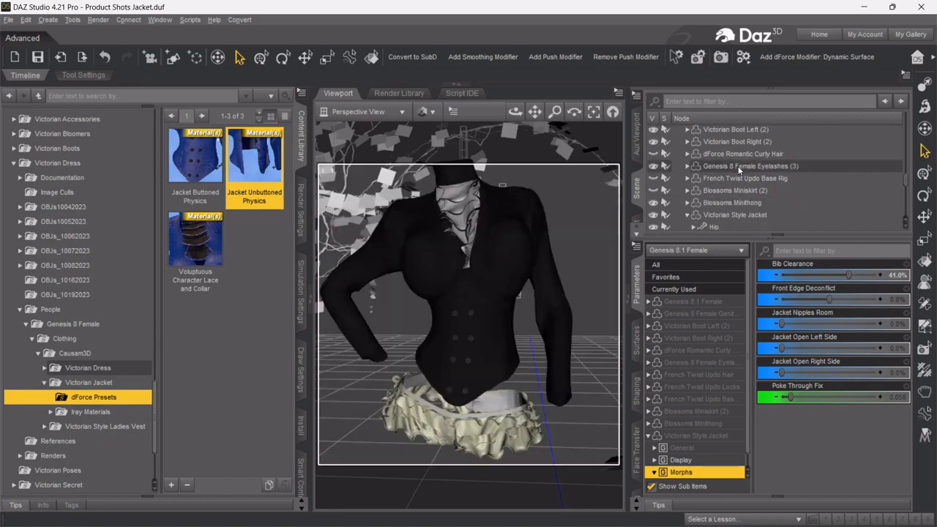
scroll(745, 145, "up", 1)
- Examine the mesh smoothing settings of Victorian Boot Left (2) and Victorian Boot Right (2)
left_click(746, 167)
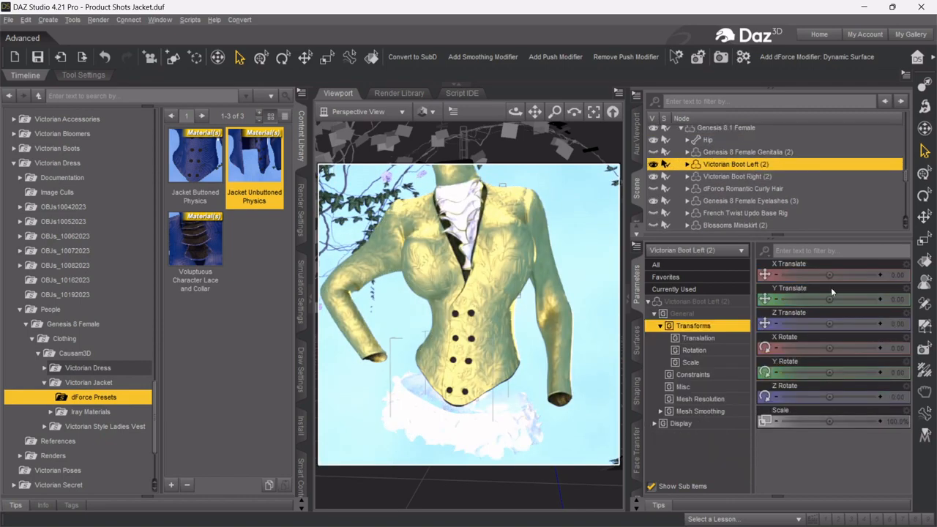
left_click(728, 413)
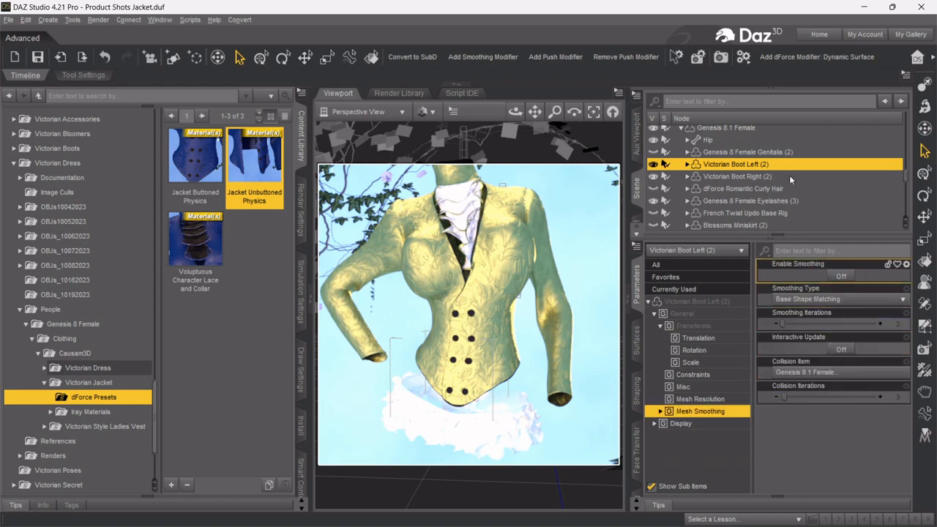
left_click(765, 179)
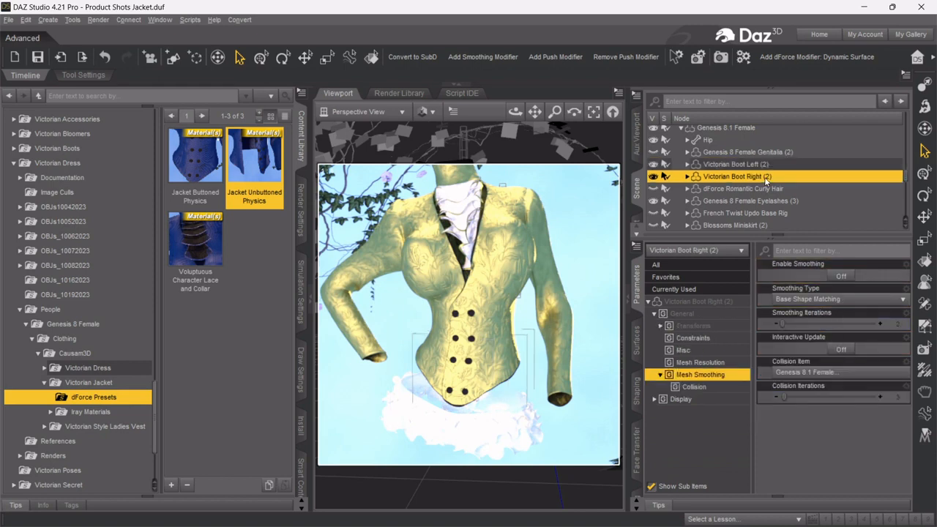
- Select the Victorian Style Jacket and collapse its RFN Button groups in the scene hierarchy
scroll(711, 196, "down", 2)
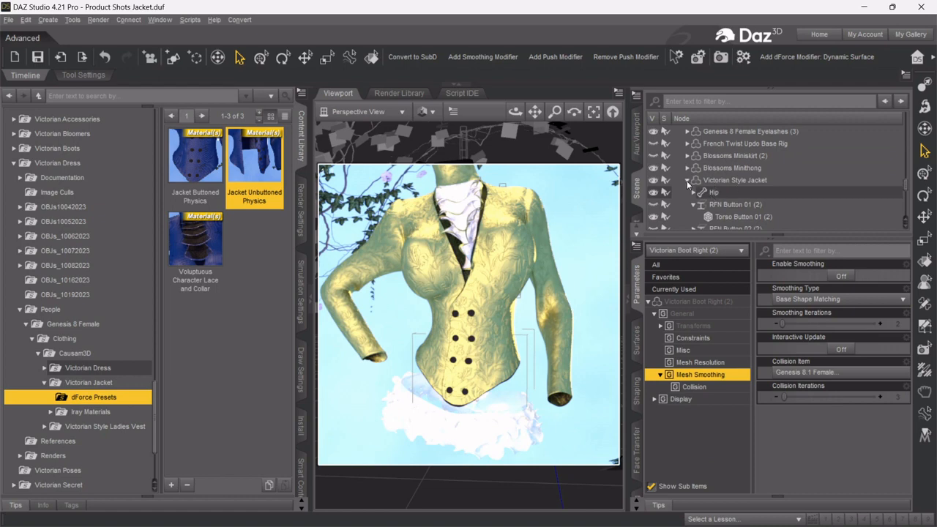
left_click_drag(717, 182, 724, 186)
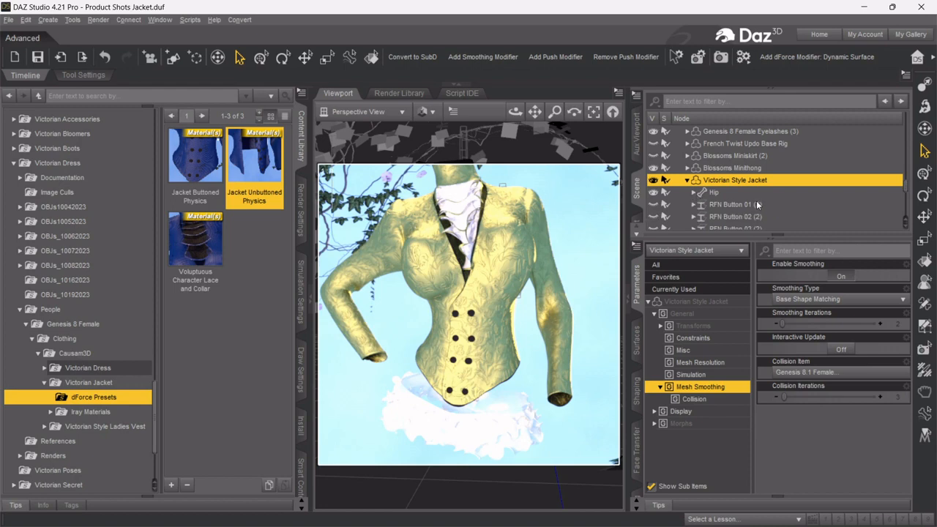
scroll(756, 206, "down", 2)
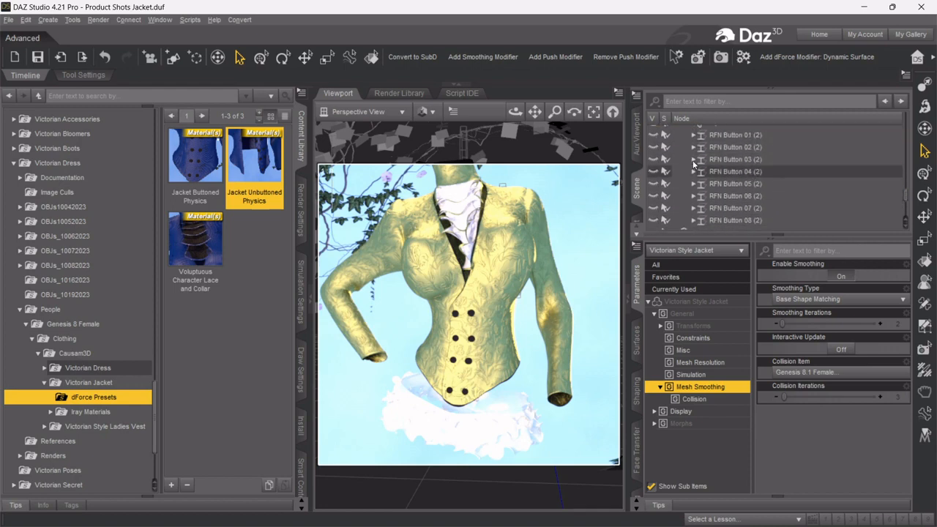
left_click(693, 159)
left_click(693, 160)
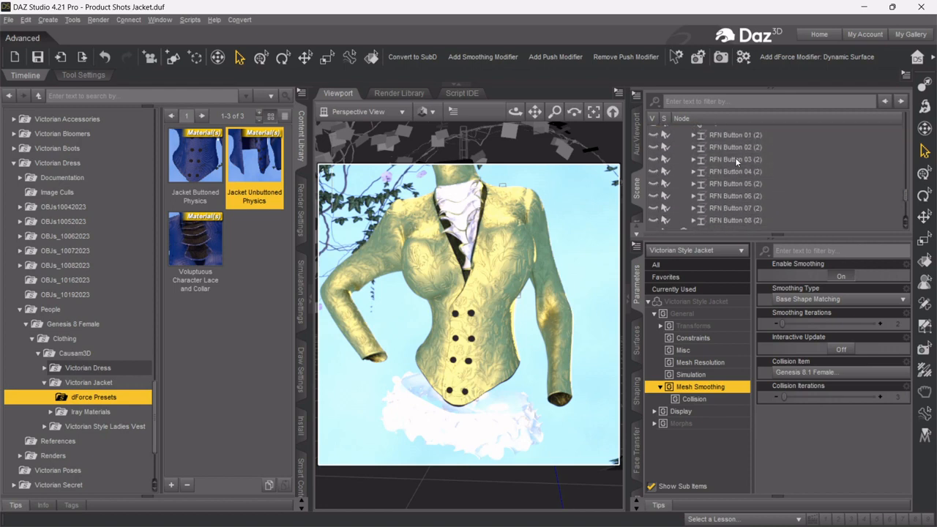
- Select the Blossoms Minithong below the jacket and hide it in the scene
scroll(745, 212, "up", 5)
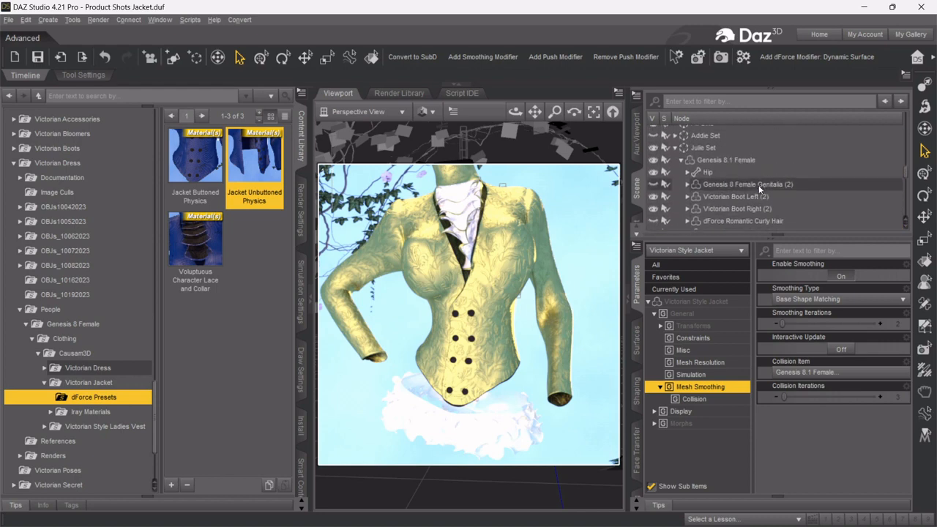
scroll(760, 179, "down", 6)
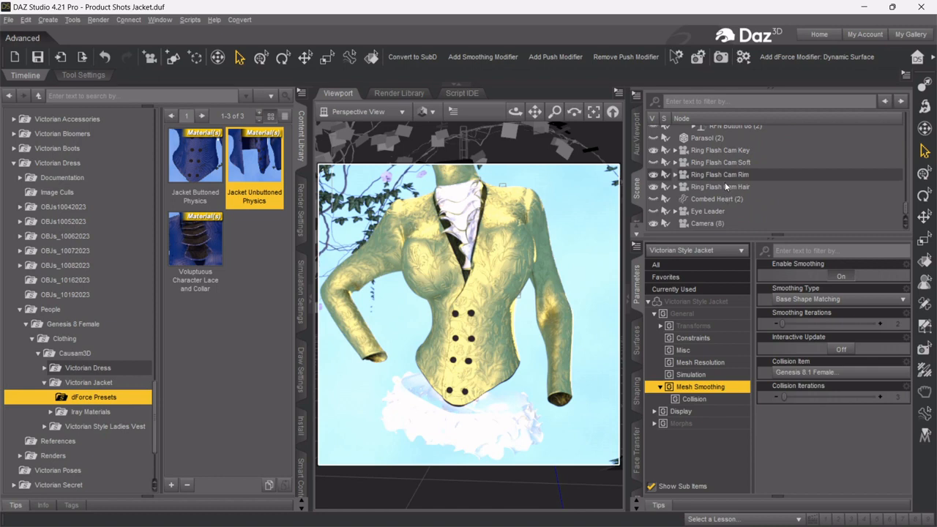
scroll(725, 182, "up", 1)
scroll(724, 182, "down", 1)
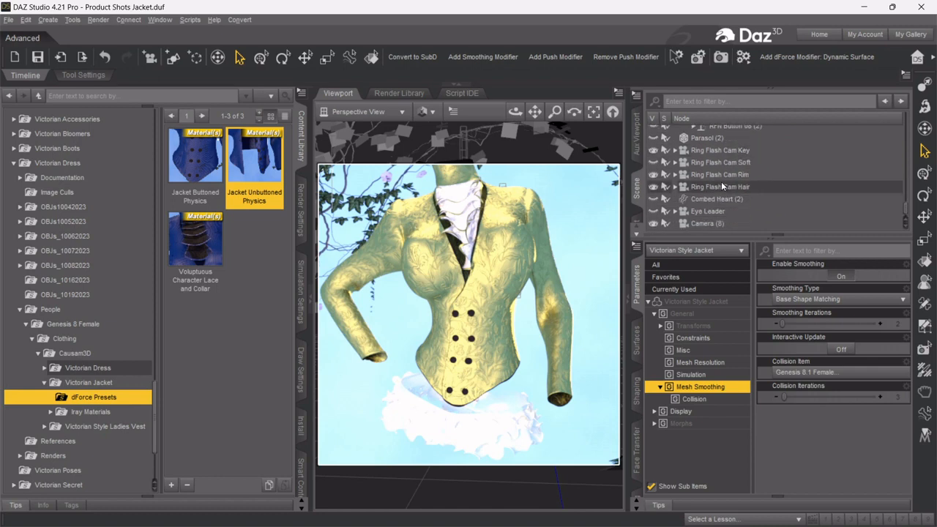
right_click(496, 432)
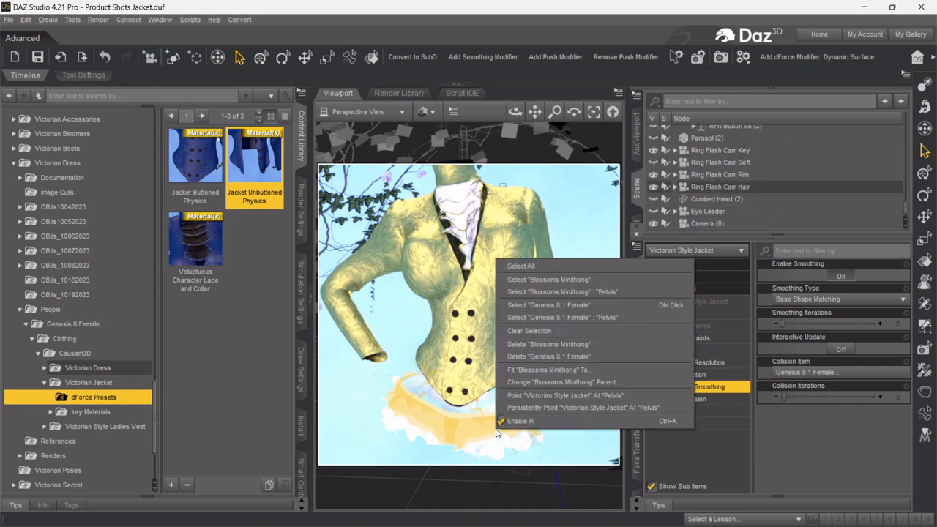
left_click(545, 279)
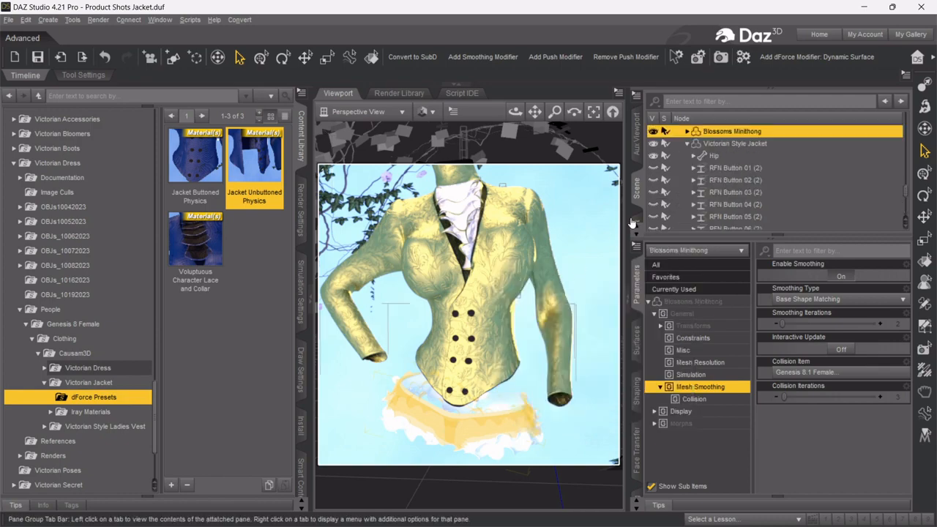
left_click(655, 131)
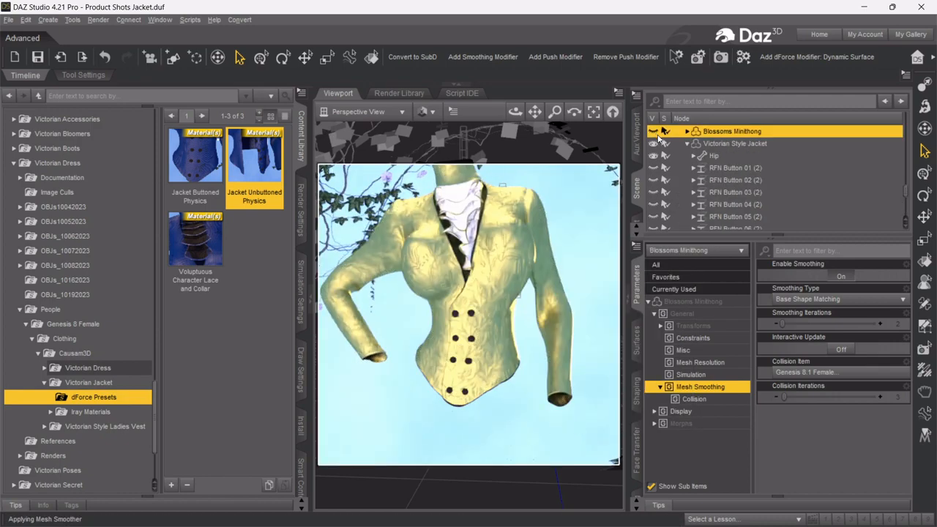
- Turn on Start Bones From Memorized Pose and run the dForce simulation of the unbuttoned jacket
left_click_drag(516, 112, 506, 114)
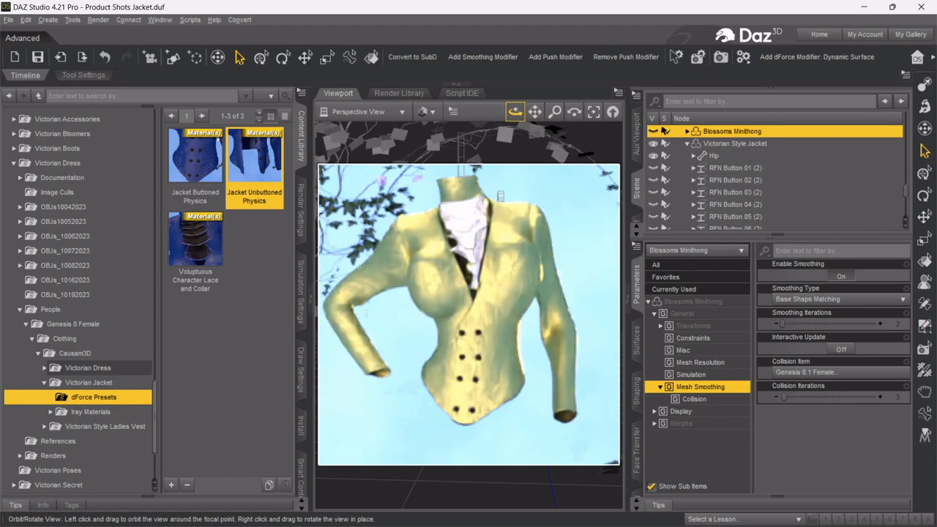
left_click(302, 293)
left_click(192, 223)
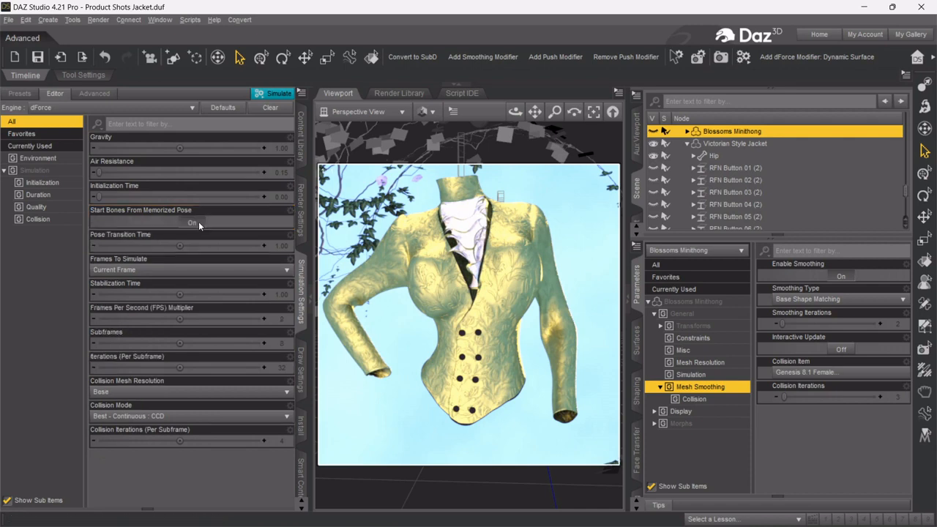
left_click(279, 95)
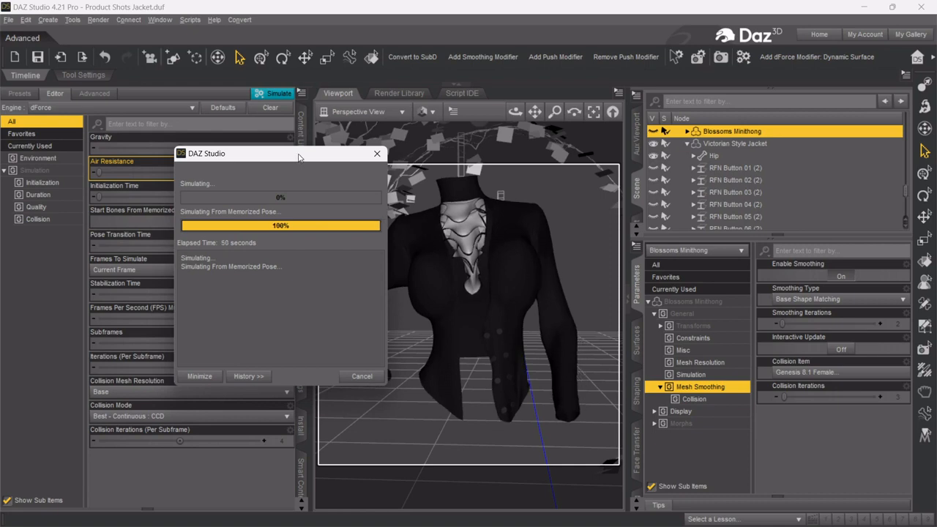
- Stop the dForce simulation during its stabilization phase and collapse the Victorian Style Jacket in the scene hierarchy
left_click_drag(291, 159, 145, 84)
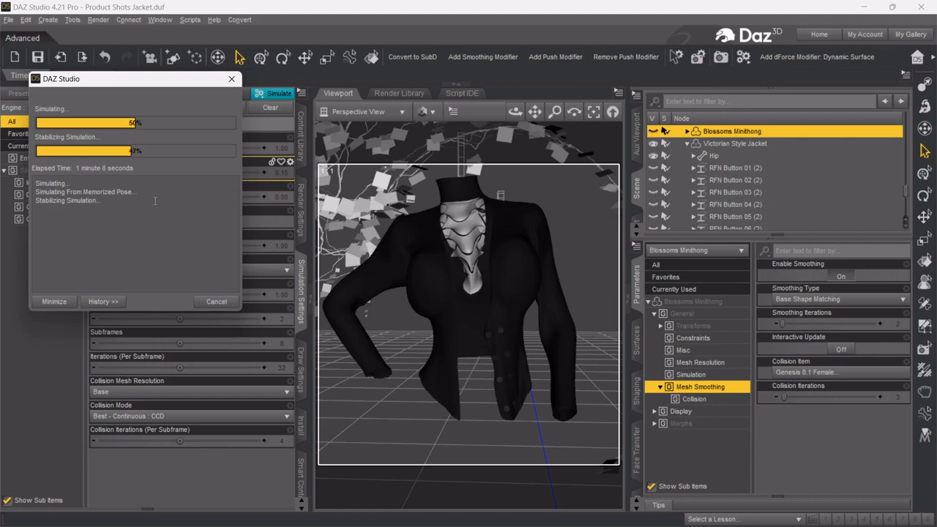
left_click(217, 303)
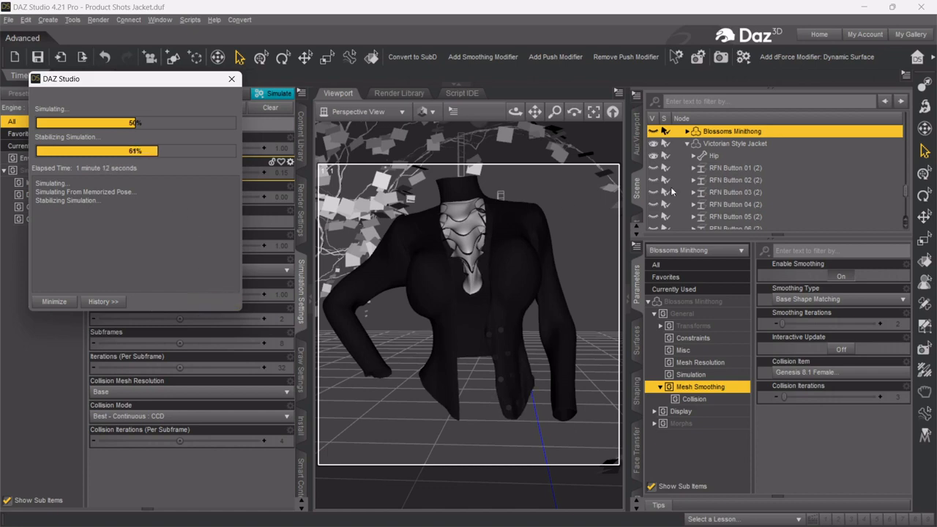
scroll(739, 176, "up", 3)
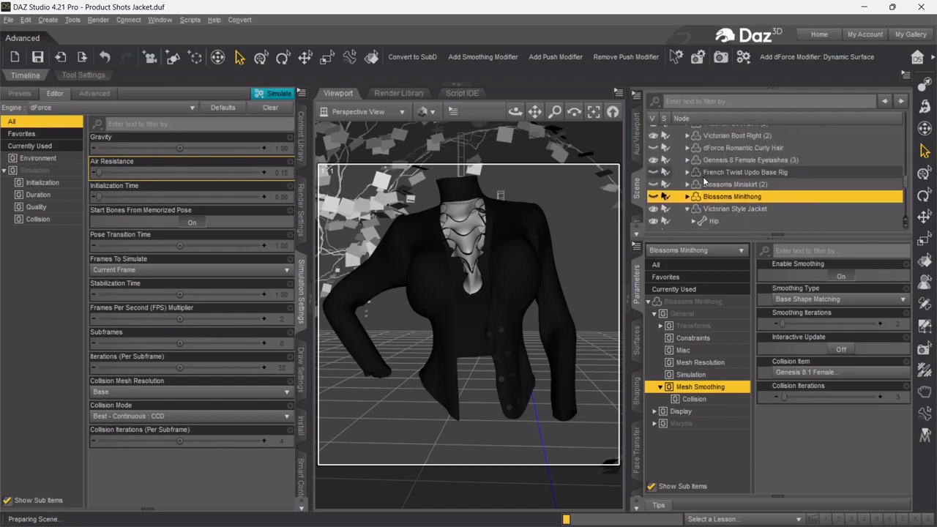
left_click(687, 213)
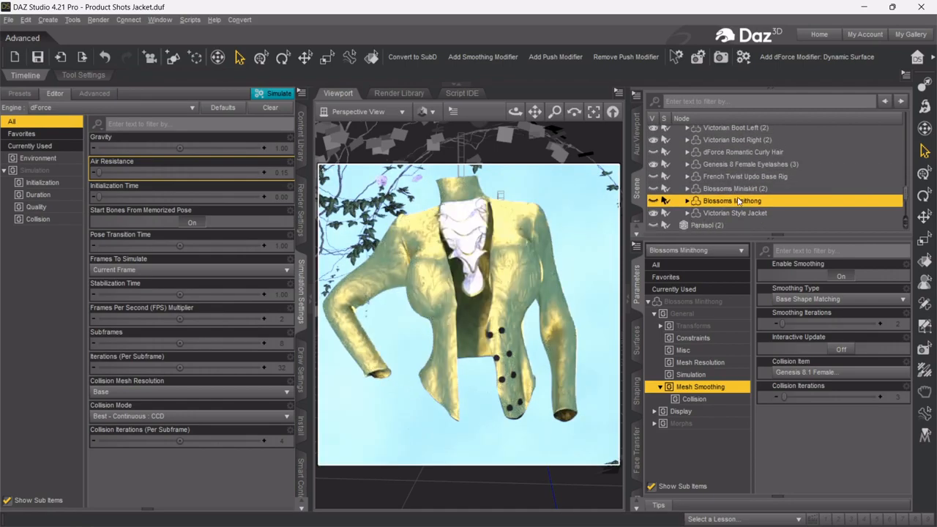
- Frame Torso Button 01 (2) and examine the buttons along the opened jacket front up close
left_click_drag(555, 113, 539, 168)
left_click_drag(516, 112, 516, 142)
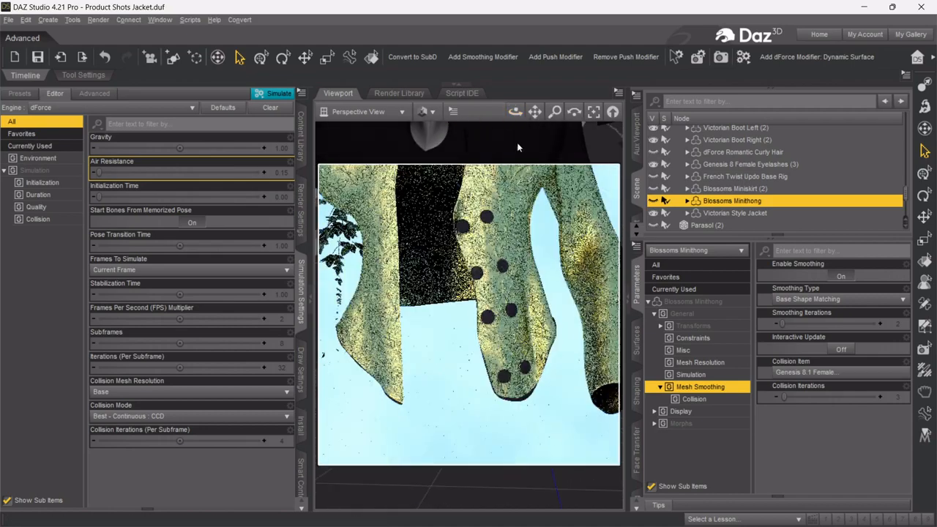
left_click(488, 218)
left_click(593, 117)
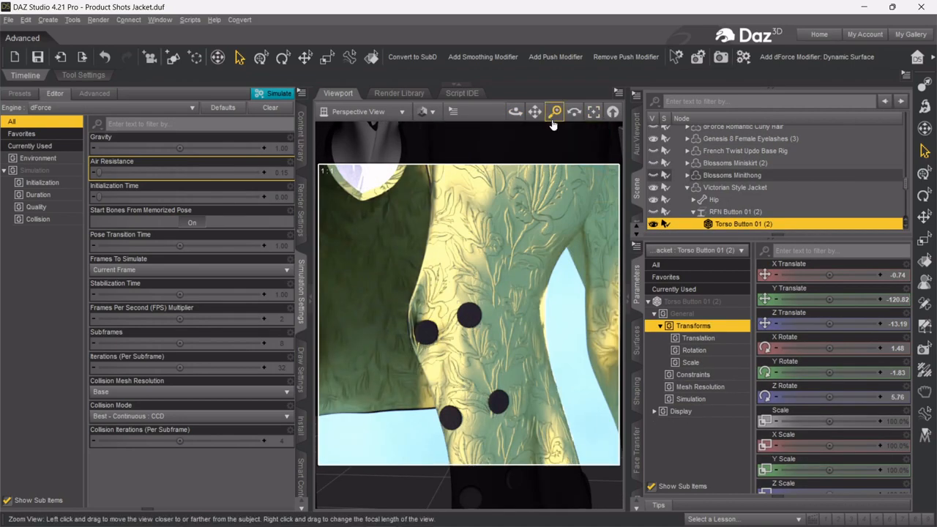
left_click_drag(535, 114, 543, 42)
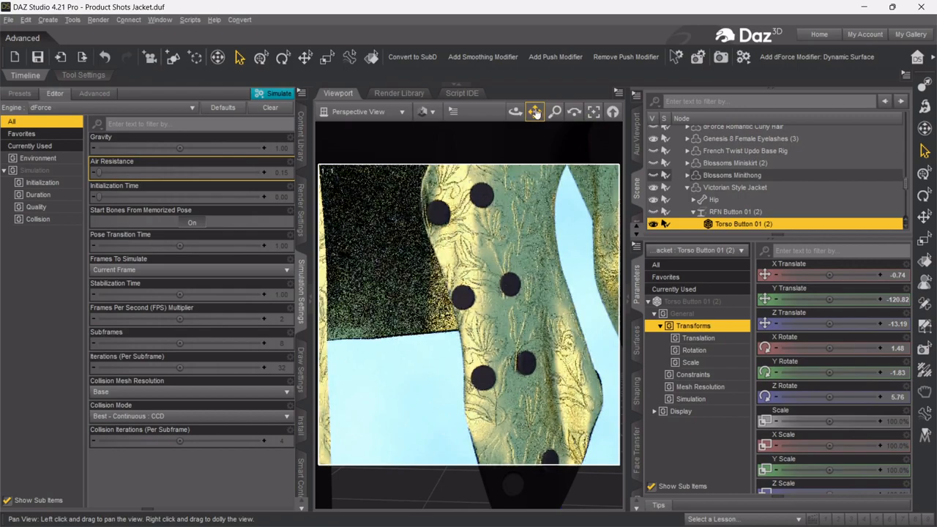
left_click_drag(518, 115, 529, 30)
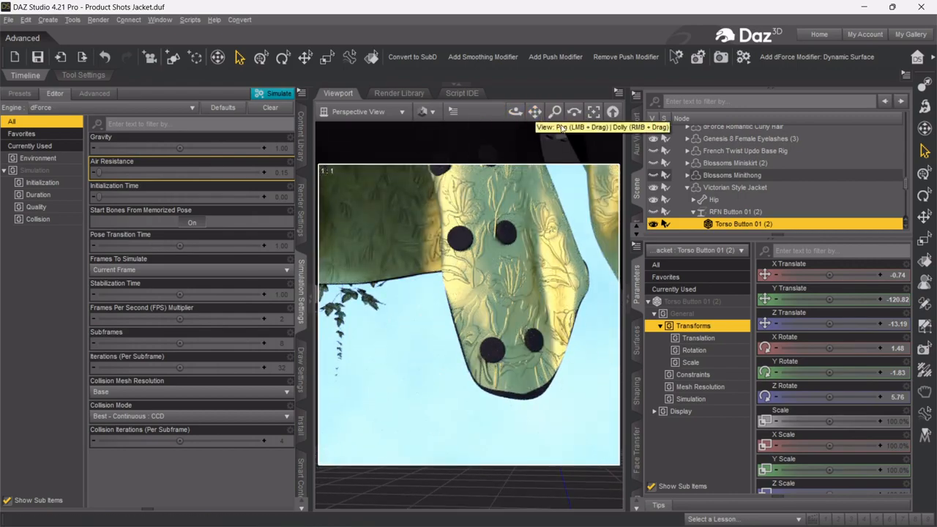
left_click_drag(555, 111, 541, 126)
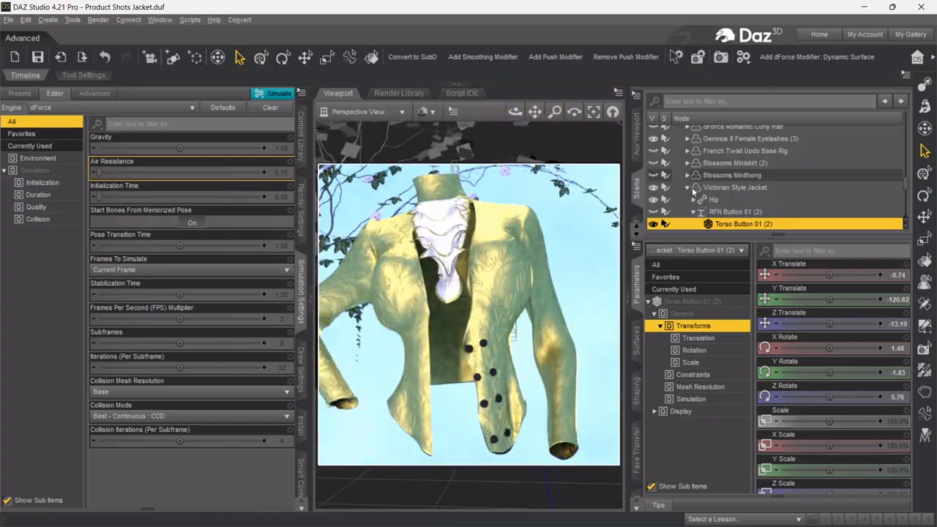
- Collapse the Victorian Style Jacket hierarchy and make the Blossoms Minithong visible again
left_click(685, 188)
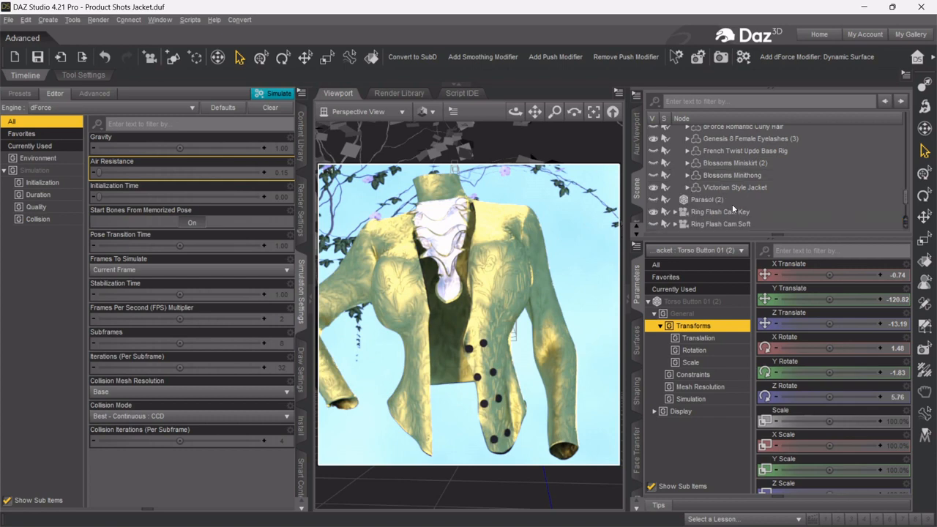
scroll(732, 208, "down", 2)
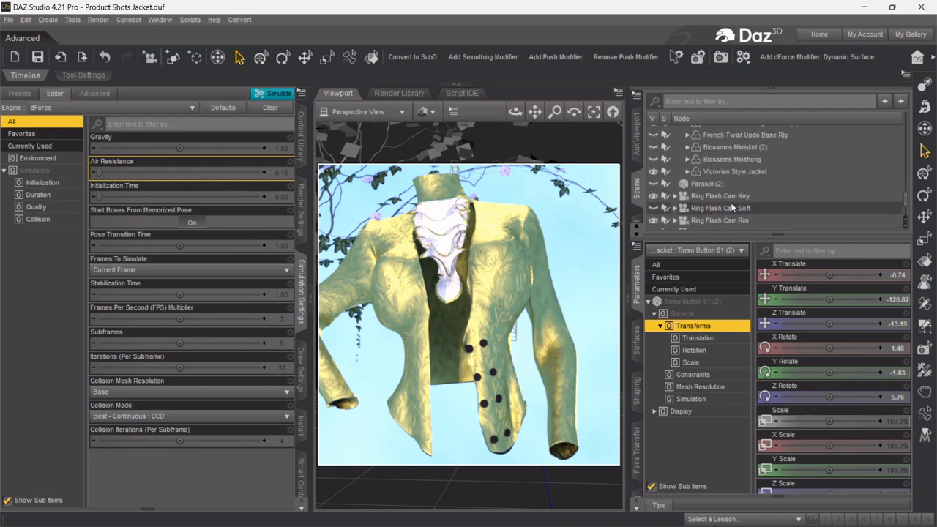
scroll(730, 204, "up", 5)
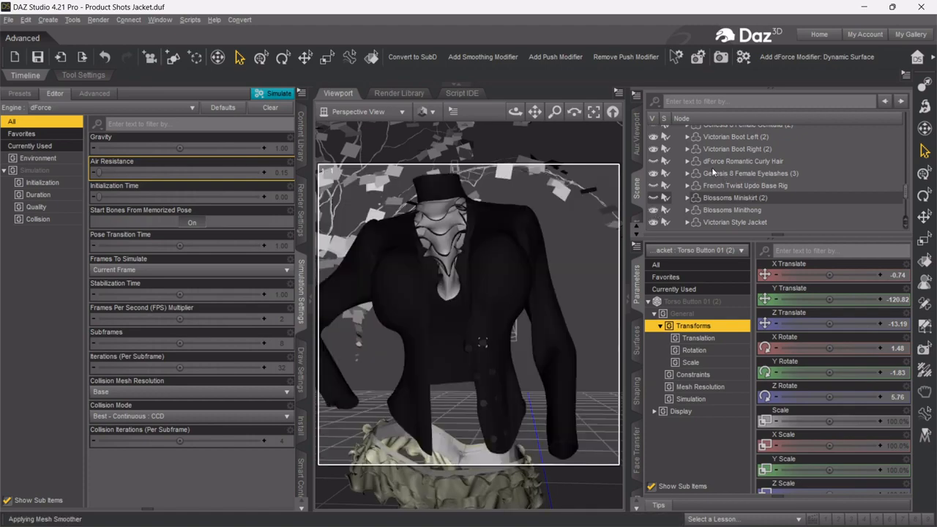
- Select the Genesis 8.1 Female figure and run the Character - There script to show her body under the simulated jacket
scroll(723, 160, "up", 3)
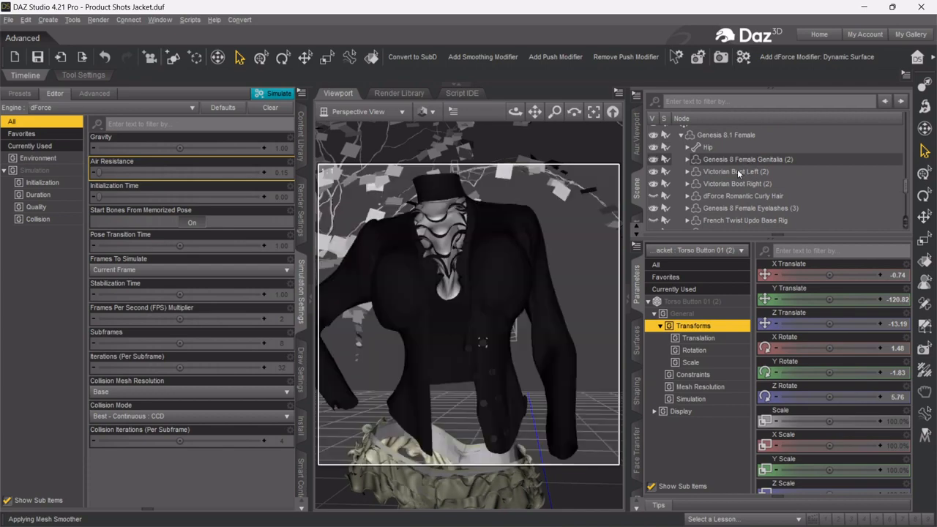
scroll(737, 169, "up", 3)
left_click(743, 169)
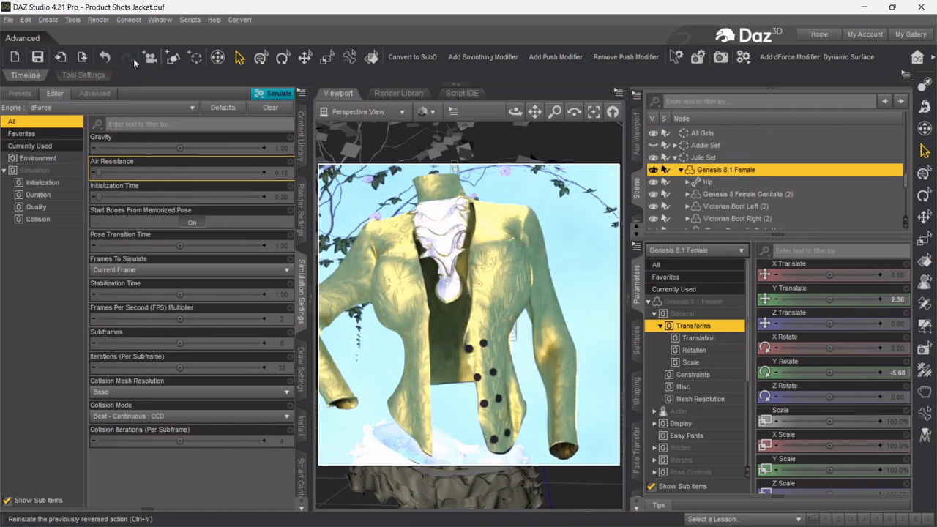
left_click(213, 20)
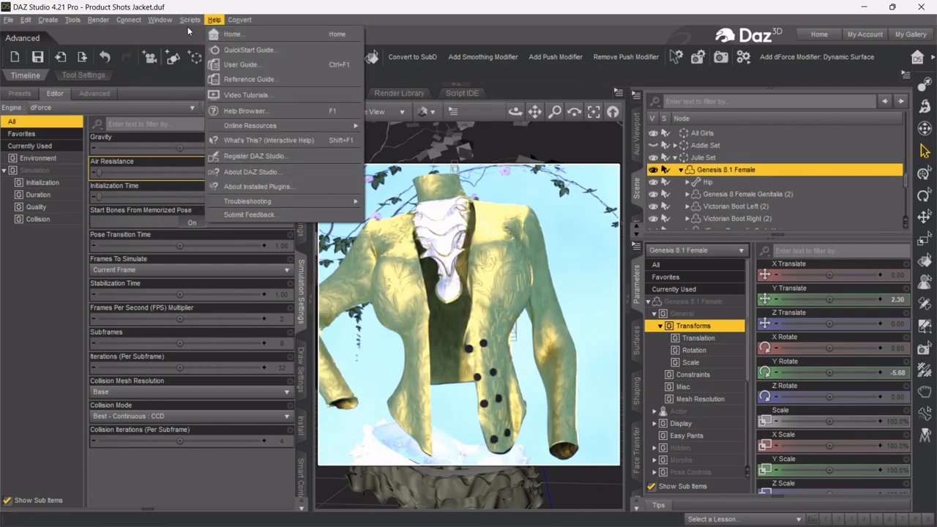
mouse_move(190, 20)
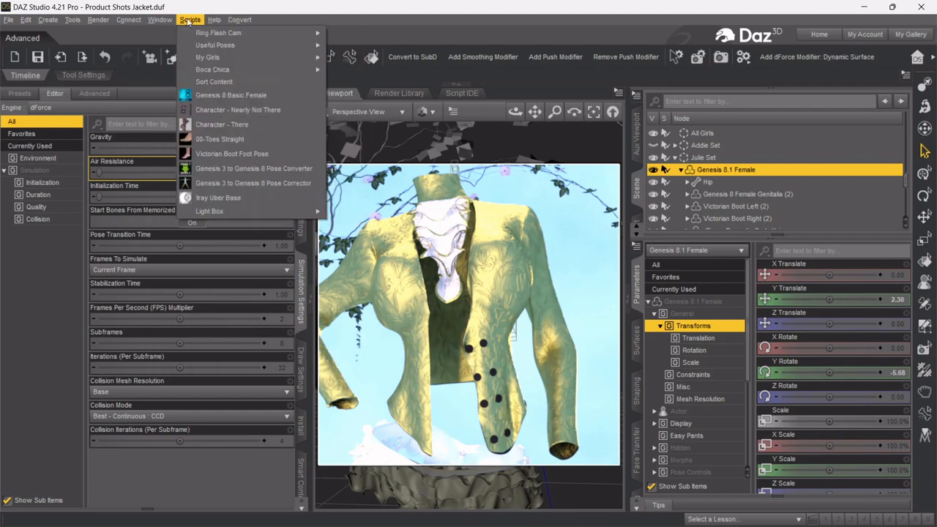
left_click(216, 124)
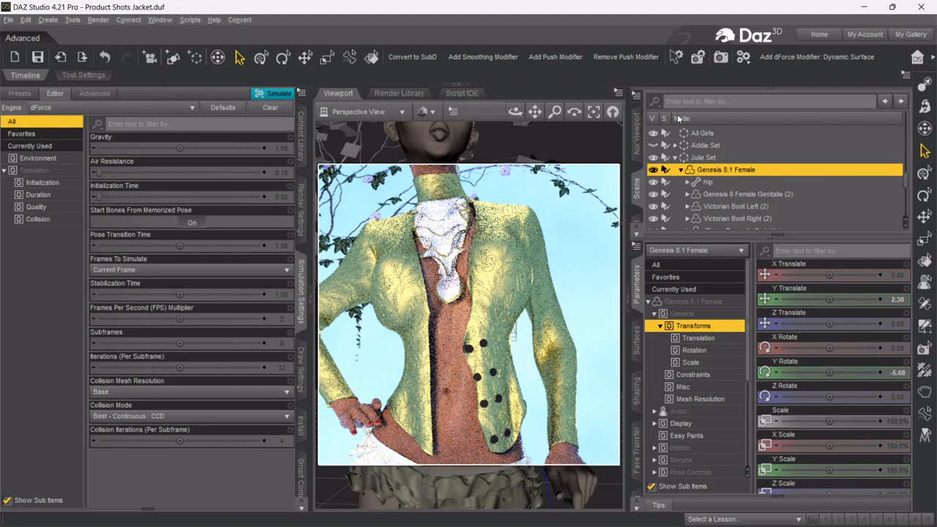
left_click_drag(551, 118, 518, 113)
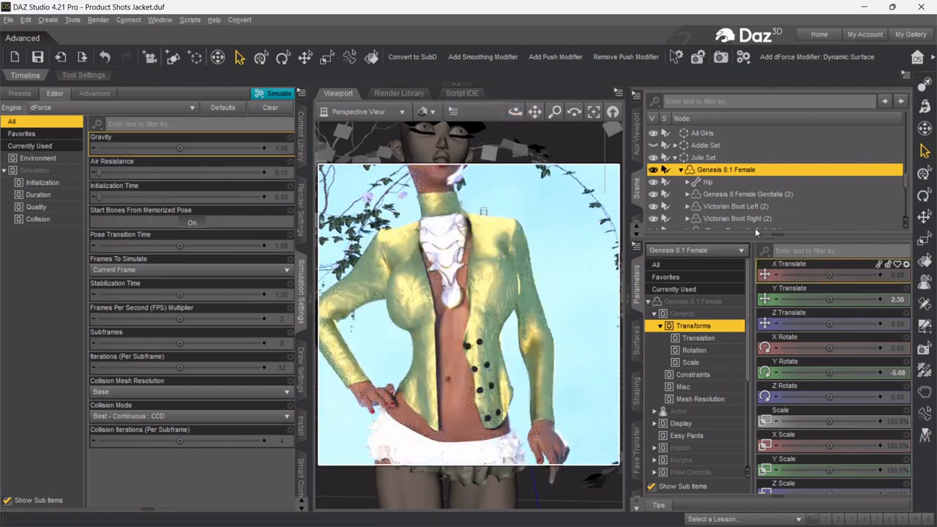
- Try the Victorian Style Jacket's Front Edge Deconflict morph at about -12.8%, return it to 0%, and keep Jacket Open Left Side at 0%
scroll(730, 187, "down", 2)
scroll(730, 188, "down", 1)
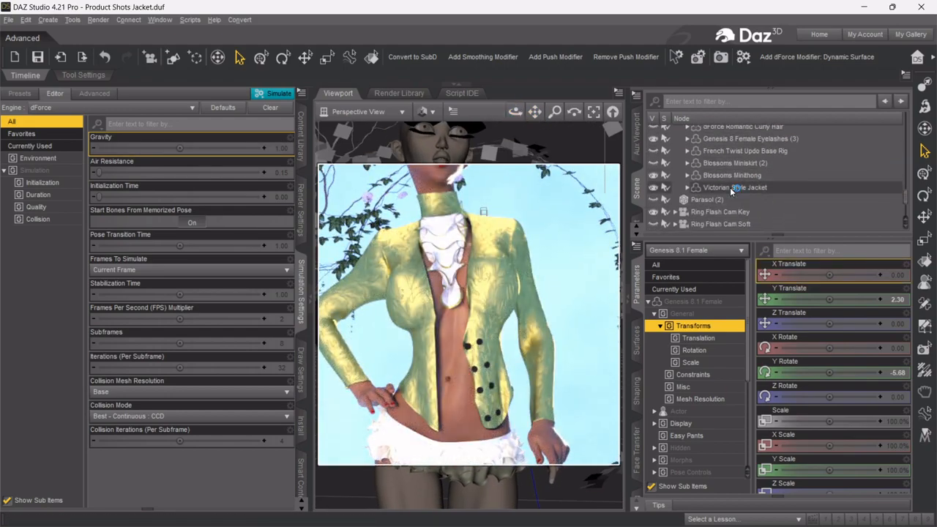
left_click(730, 188)
left_click(694, 424)
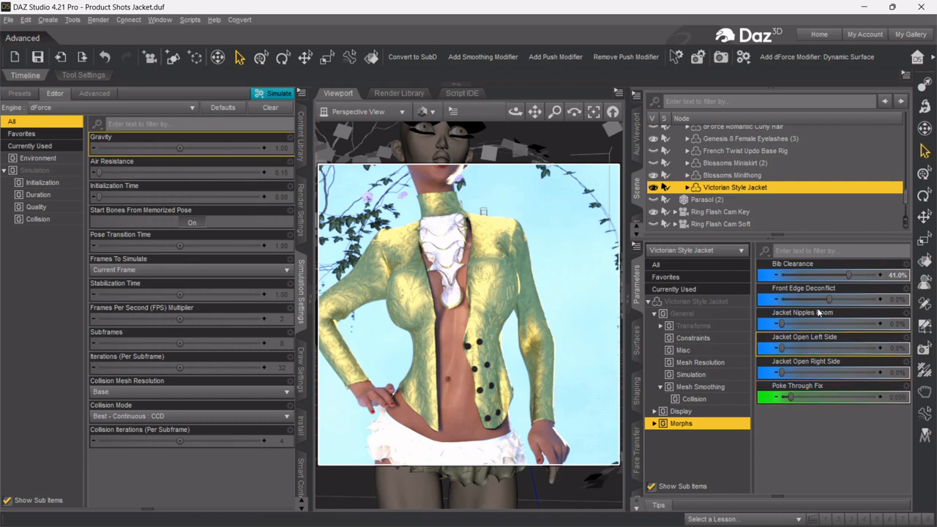
left_click_drag(828, 300, 824, 301)
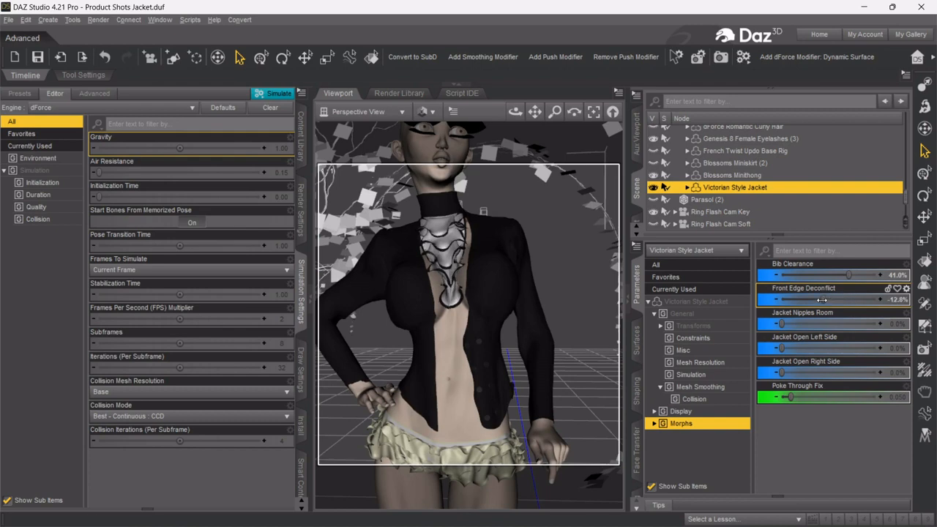
left_click_drag(821, 300, 828, 300)
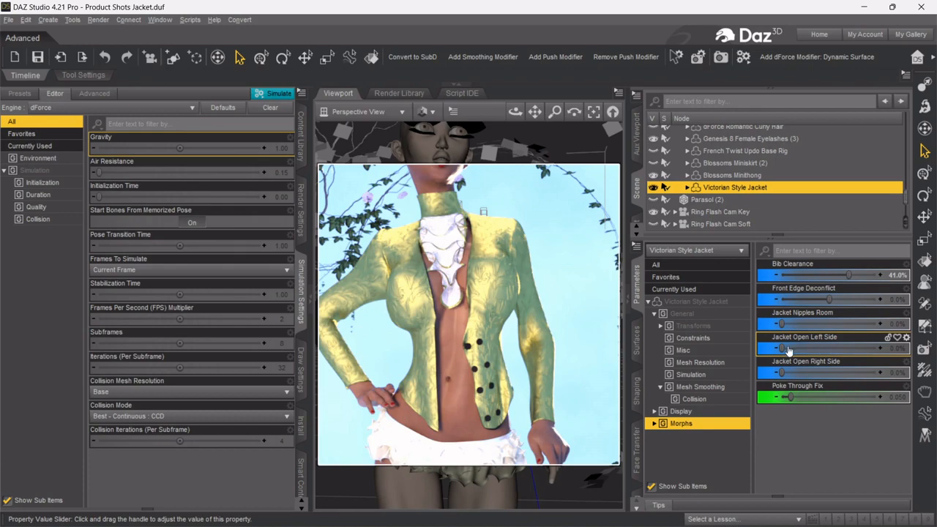
left_click_drag(782, 348, 774, 350)
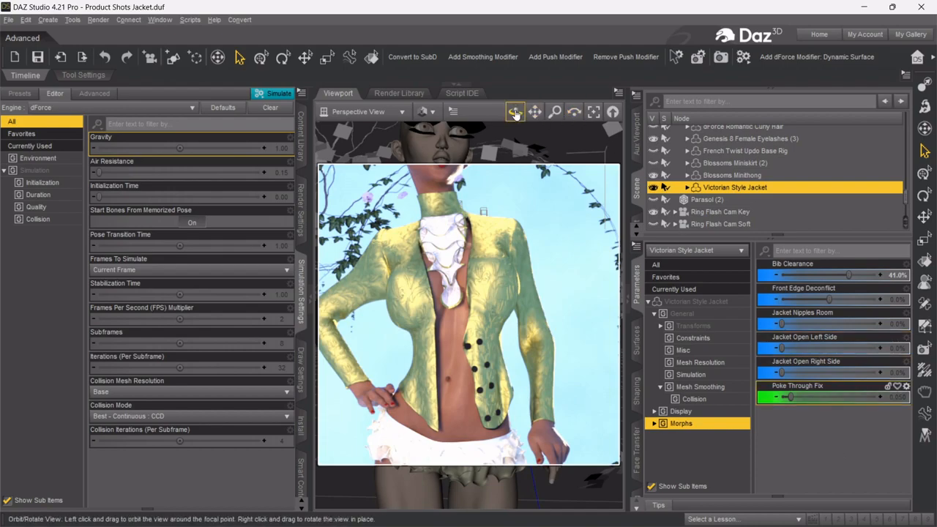
- Examine the simulated open jacket and its button edge on the figure from an angled side view
left_click_drag(514, 112, 536, 112)
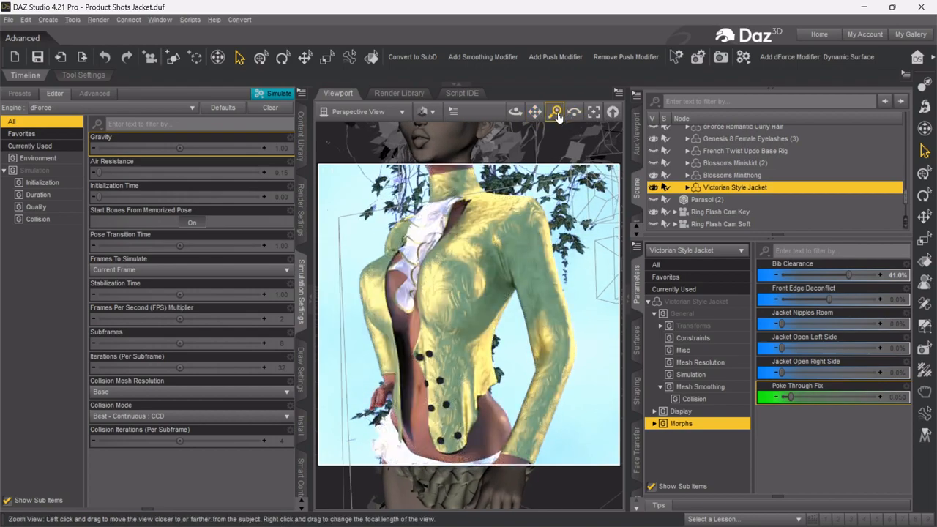
left_click_drag(557, 117, 535, 109)
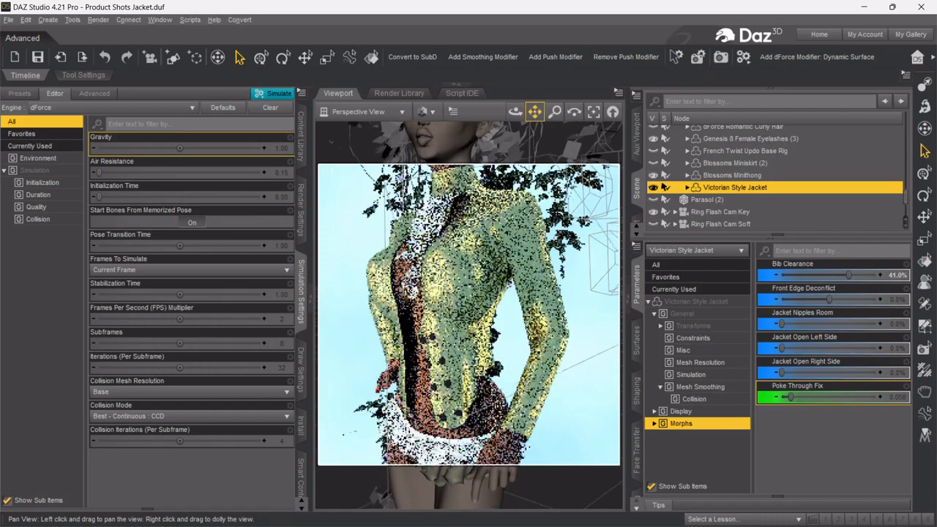